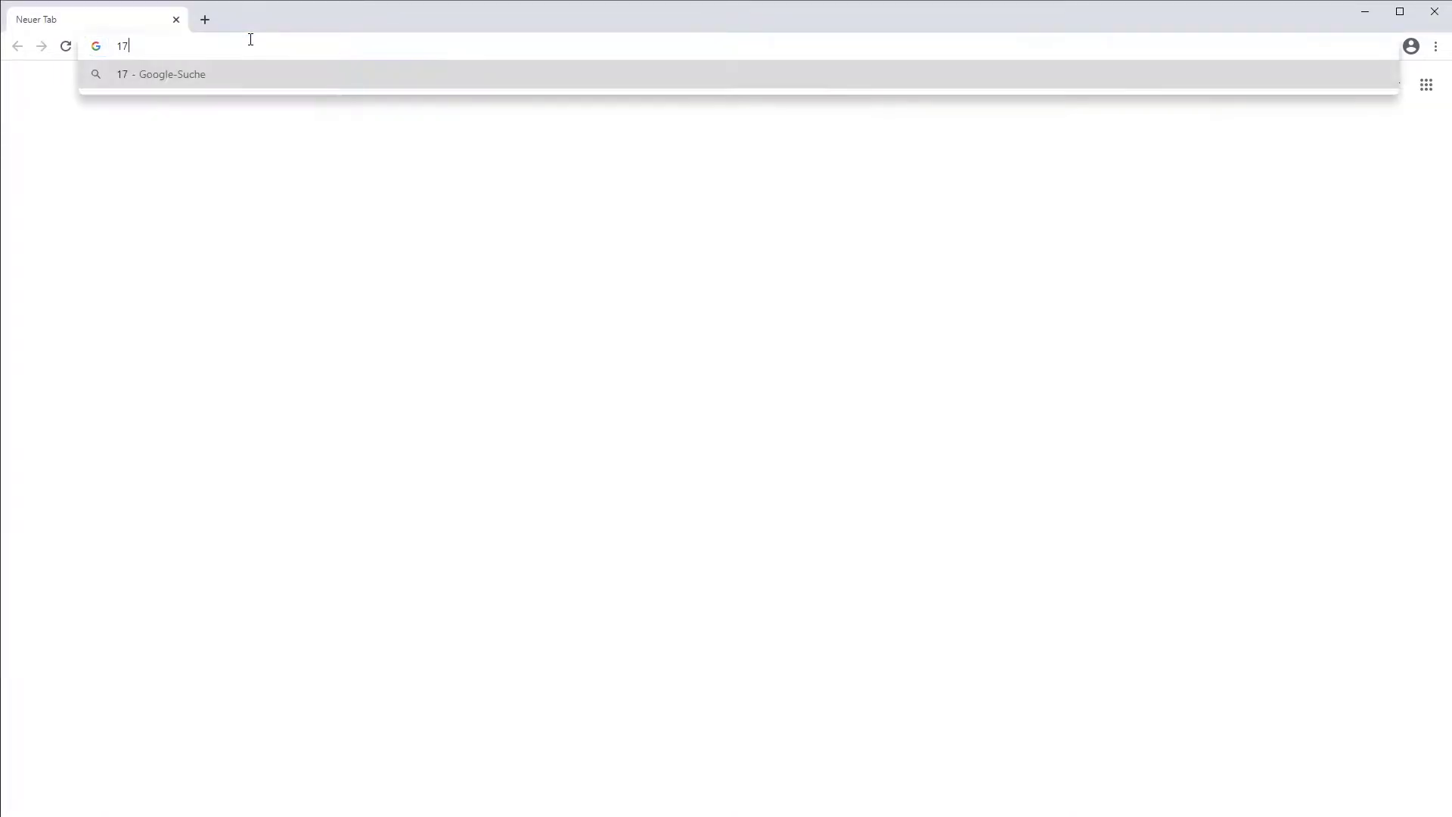
Load 172.16.83.22 in Chrome and proceed past the certificate warning
text(16.83.22)
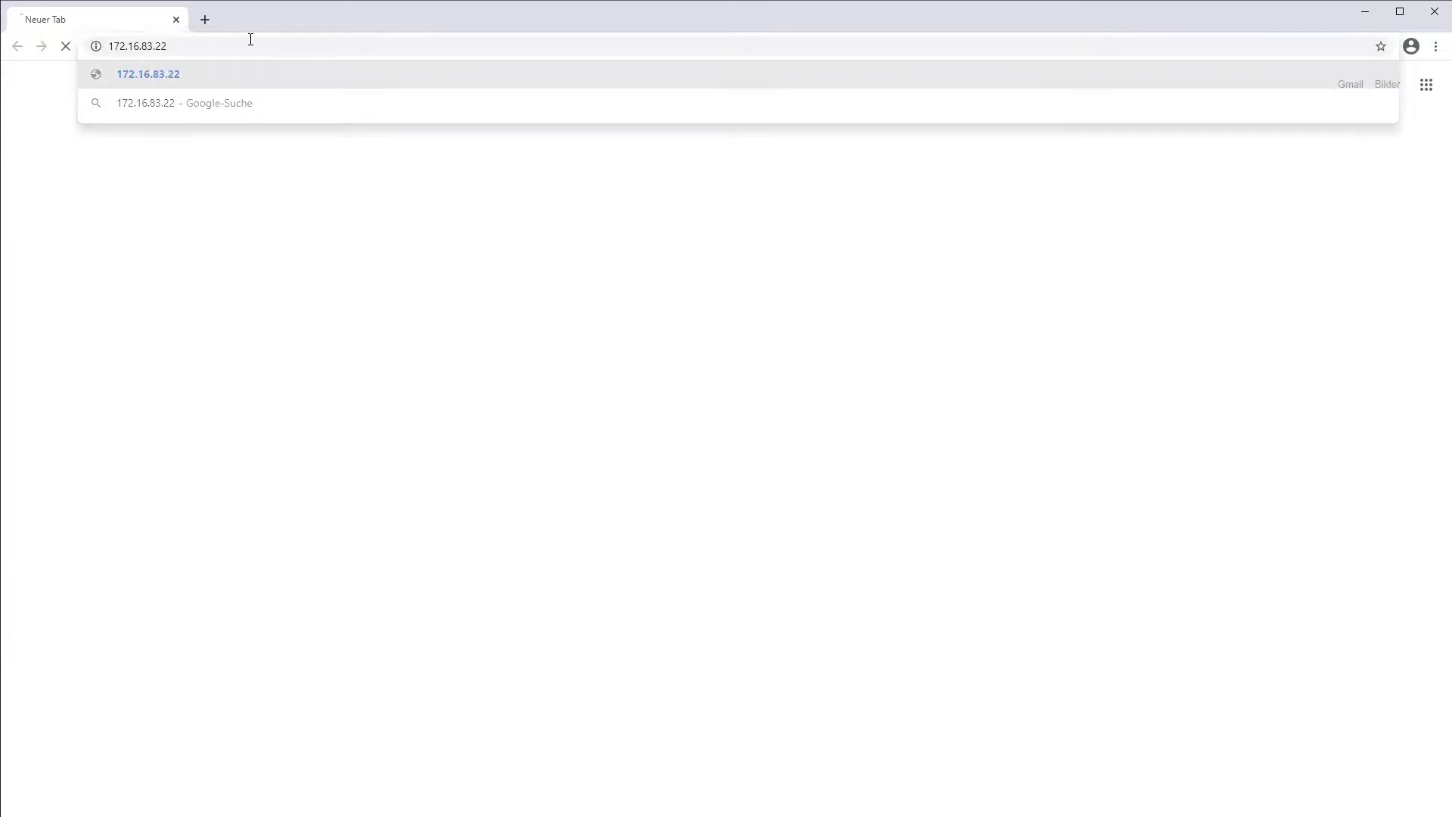
key(Return)
click(530, 407)
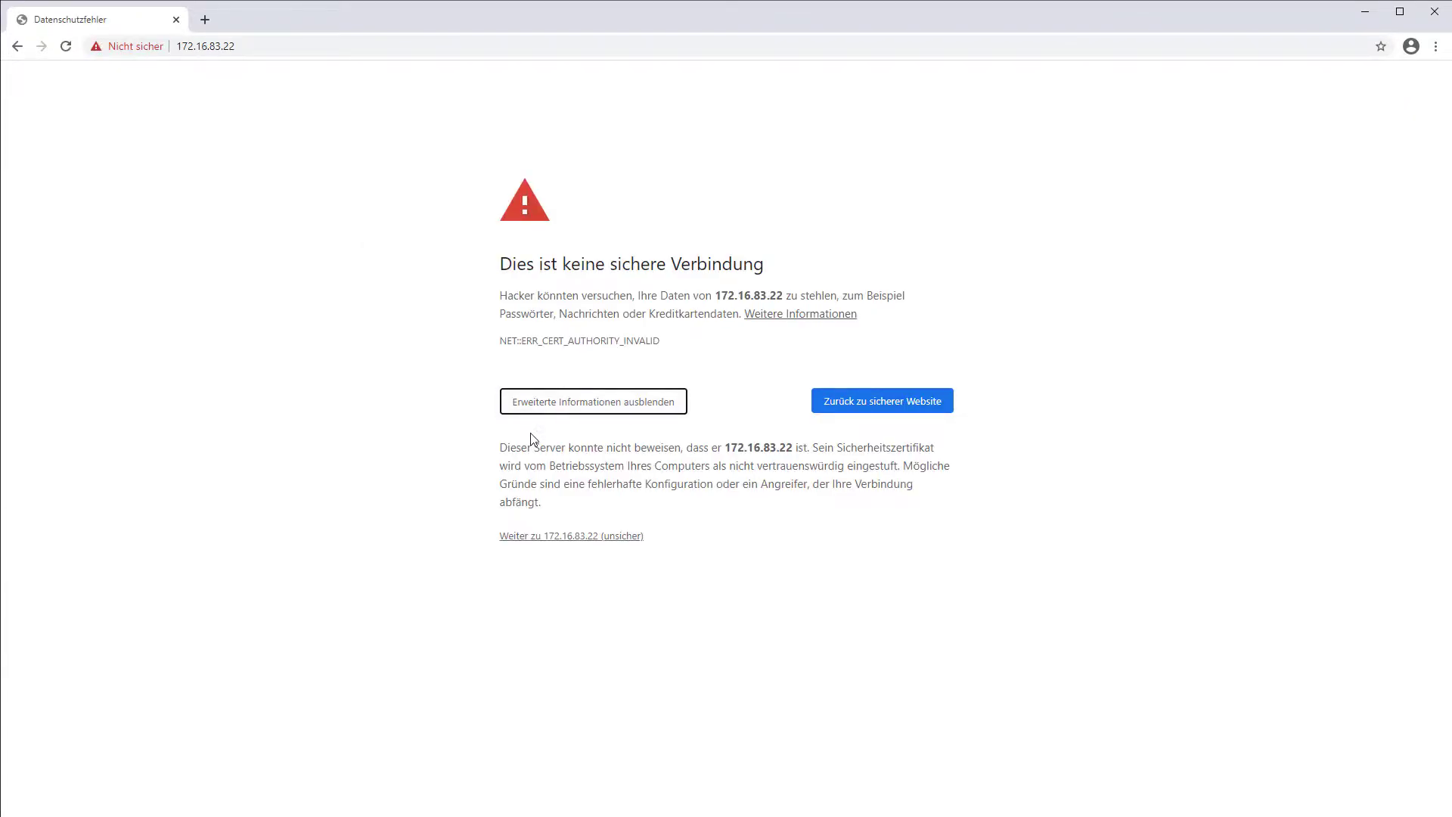
click(540, 538)
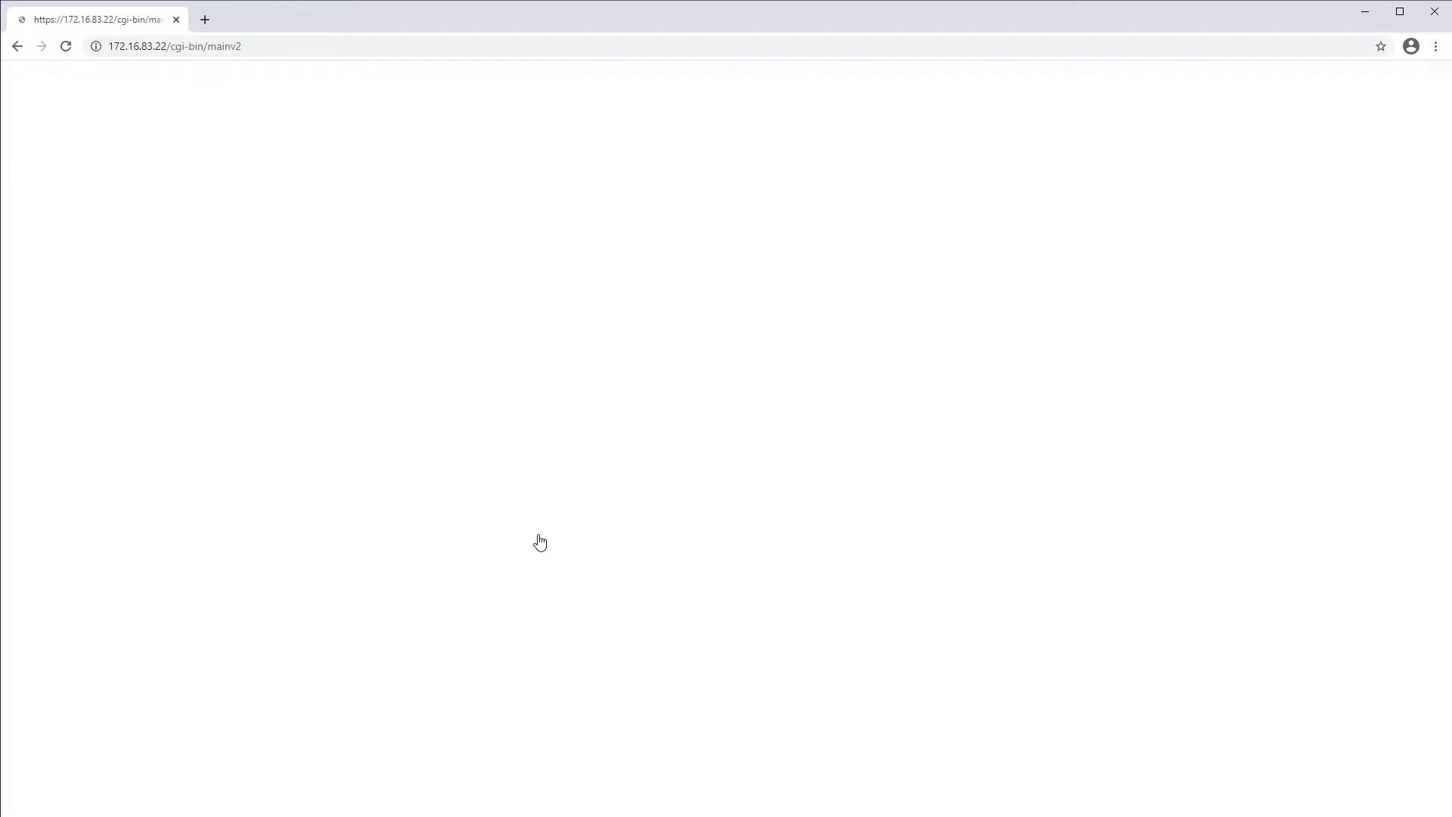
Log in to the LANTIME M1000 as root with the account password
text(root)
key(Tab)
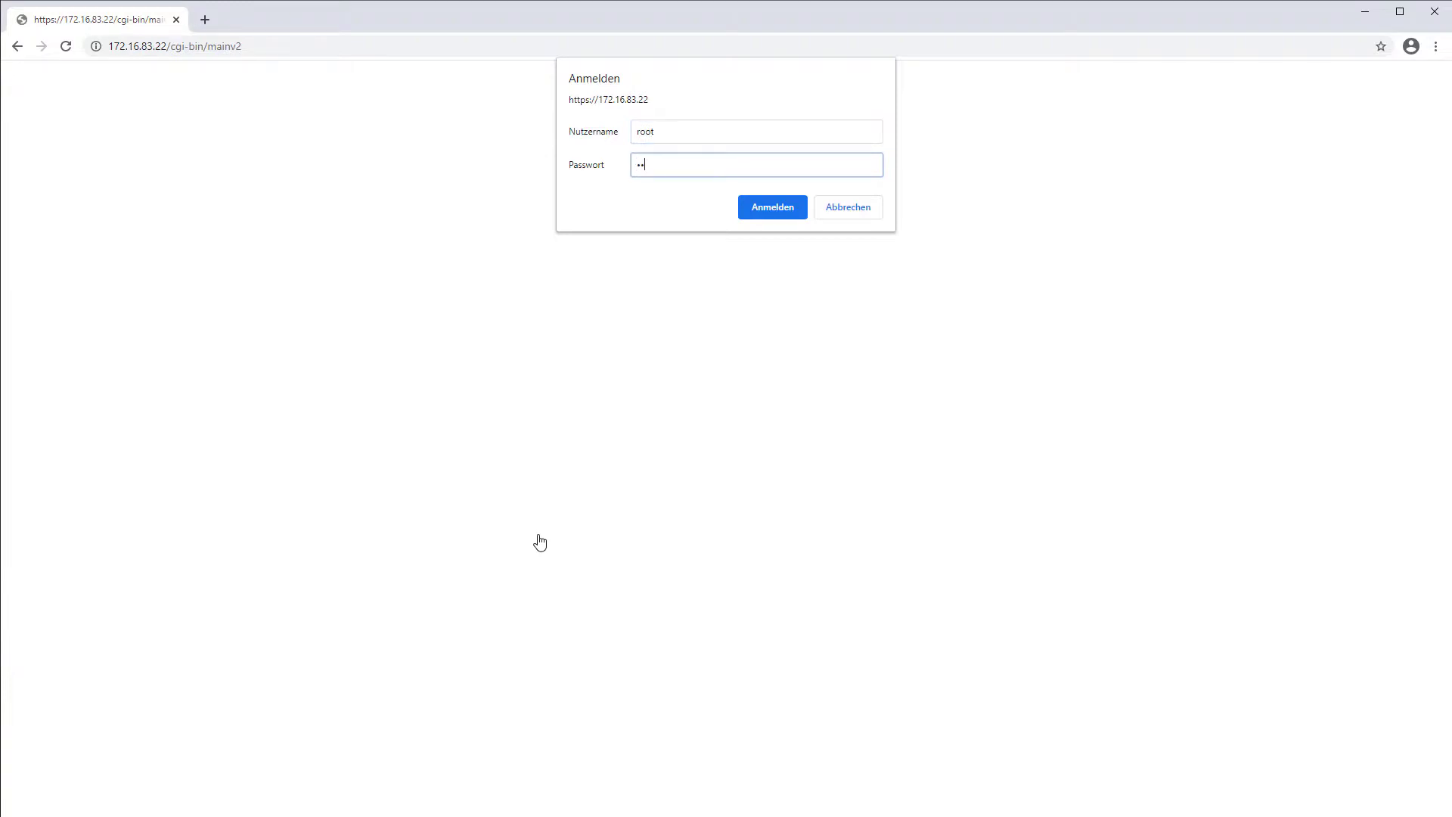
key(Return)
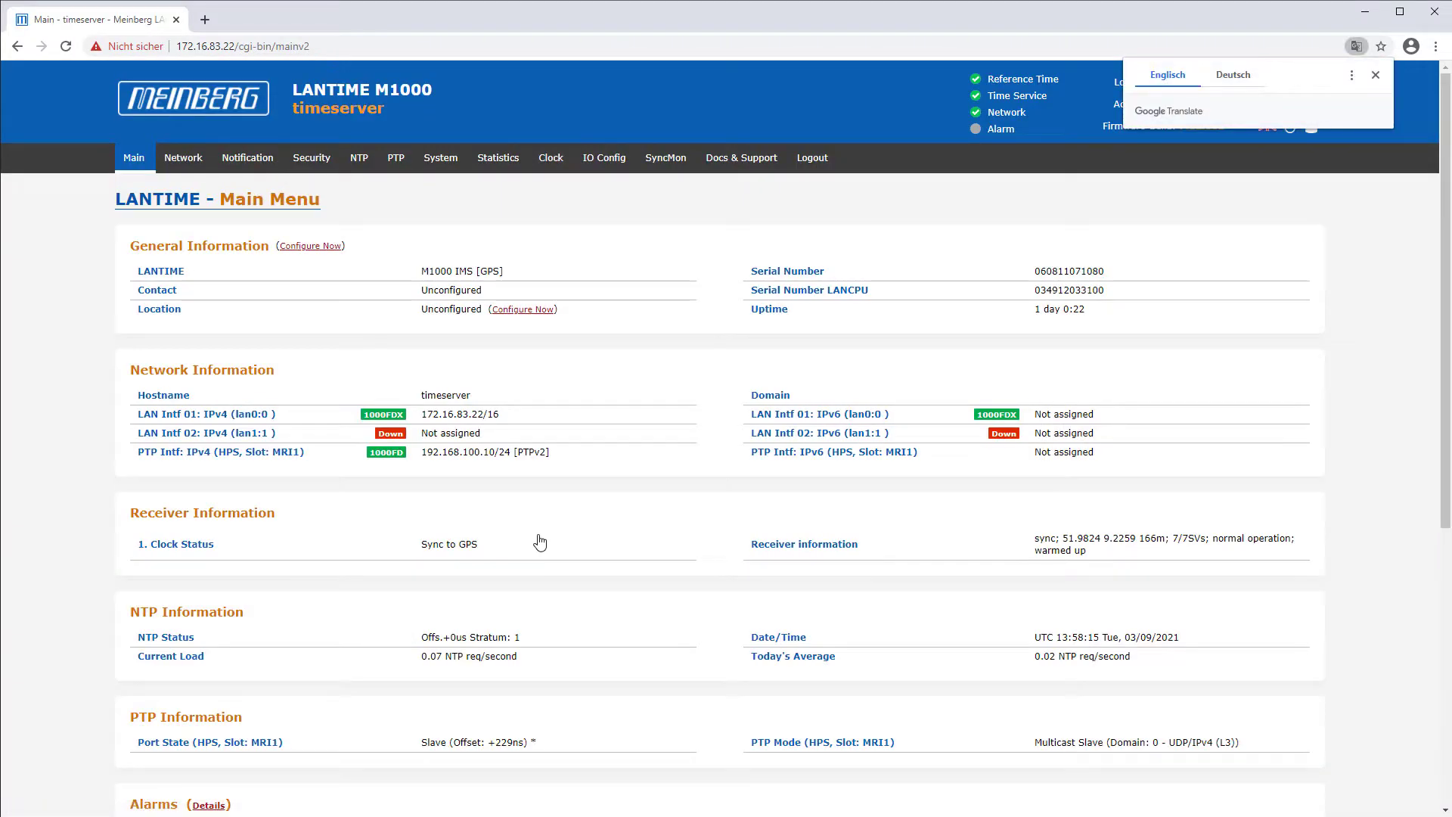
Dismiss the Google Translate offer and go to the Network settings page
click(1376, 75)
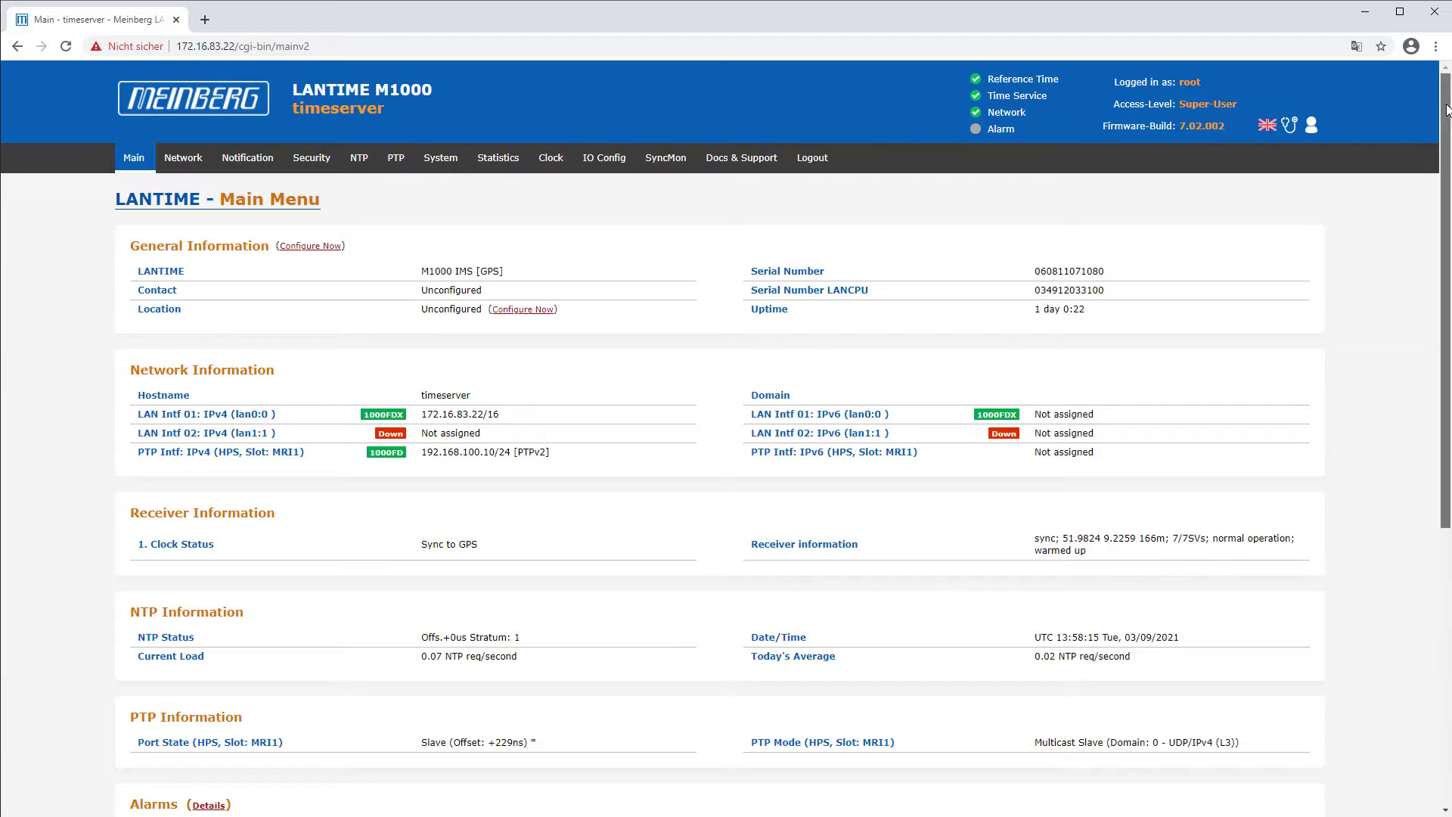
mouse_move(1447, 110)
mouse_down()
mouse_move(1423, 379)
mouse_move(1429, 101)
mouse_up()
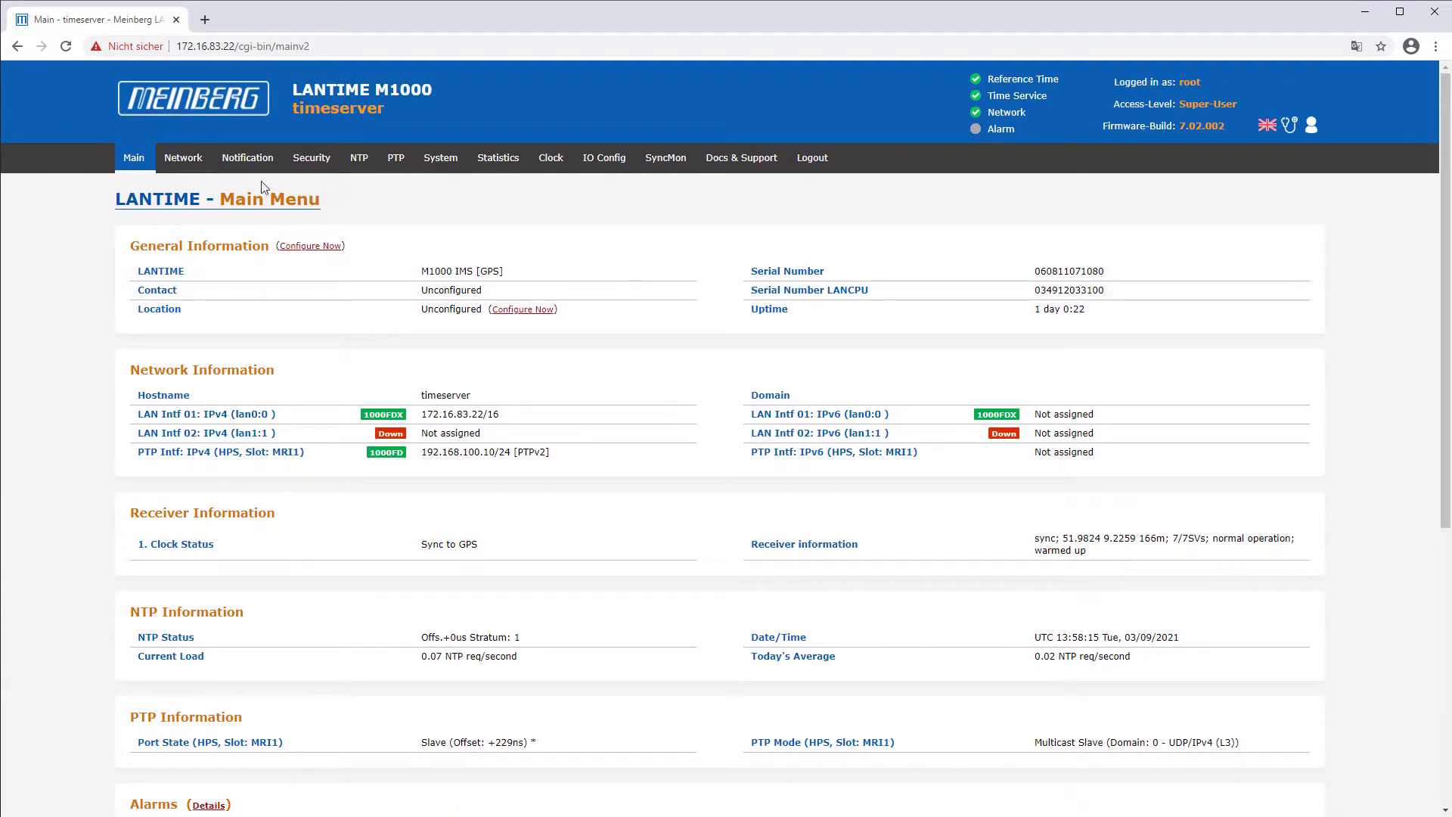
click(188, 163)
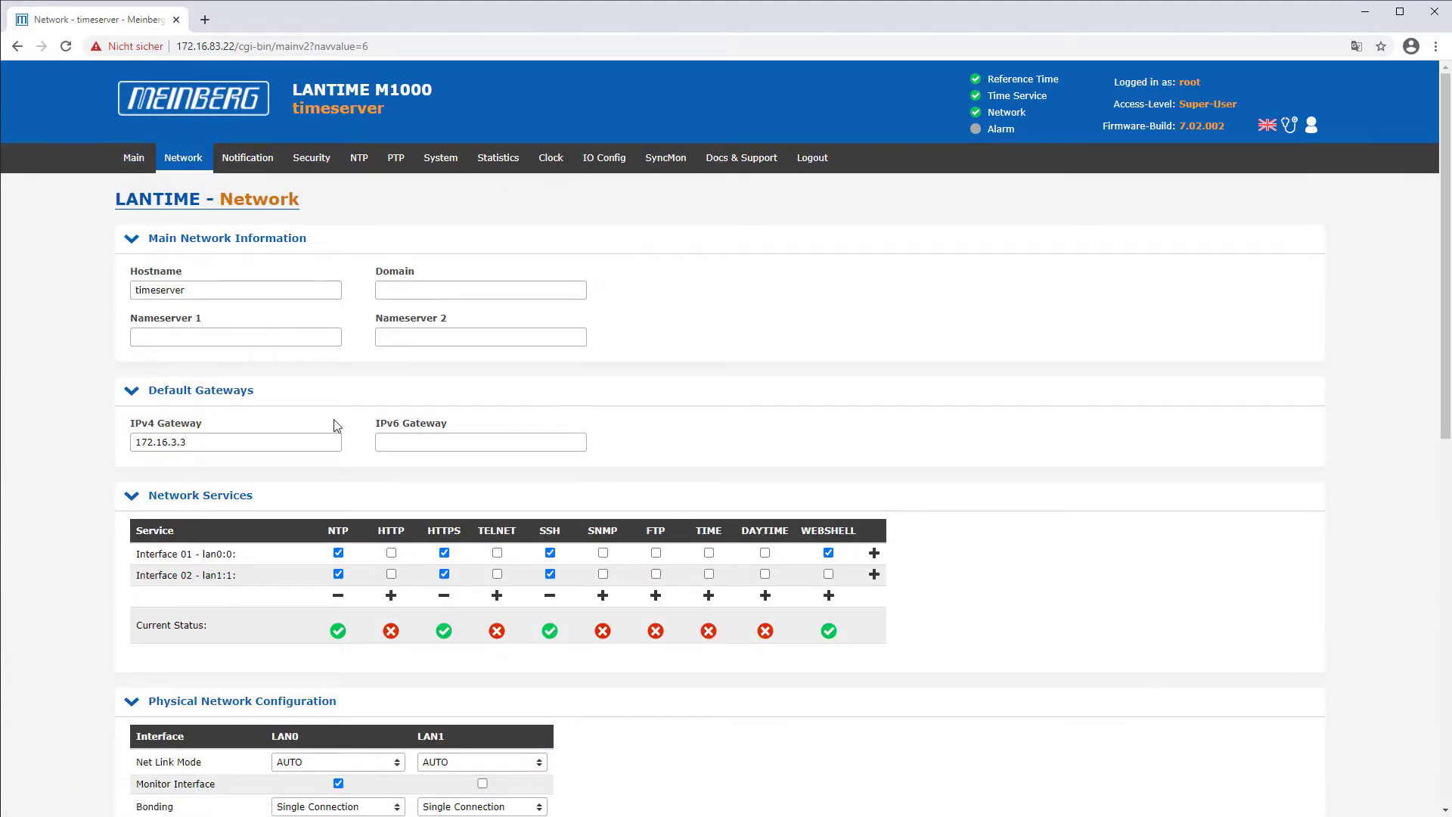
click(221, 439)
click(491, 442)
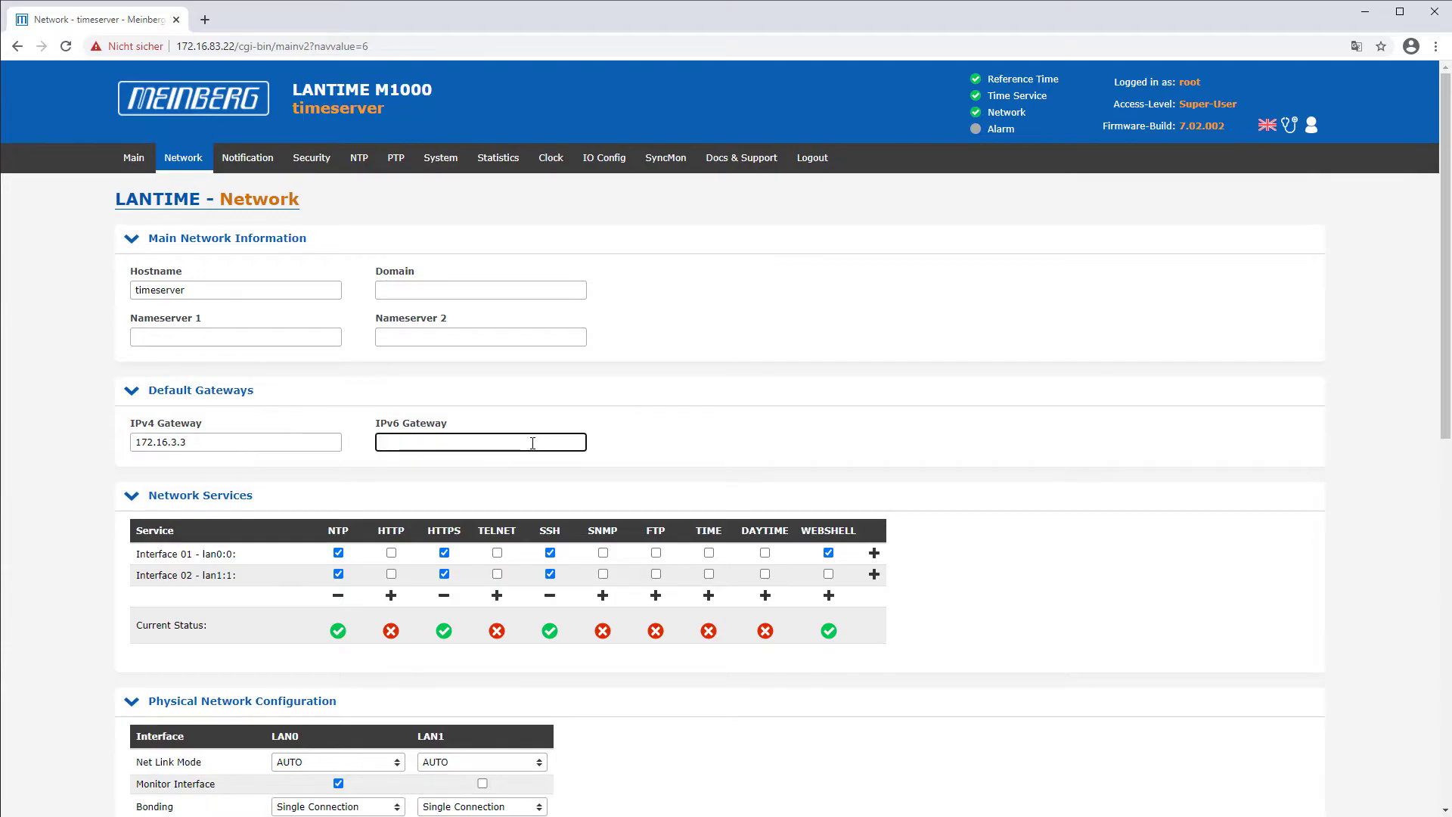
drag(1446, 164, 1445, 366)
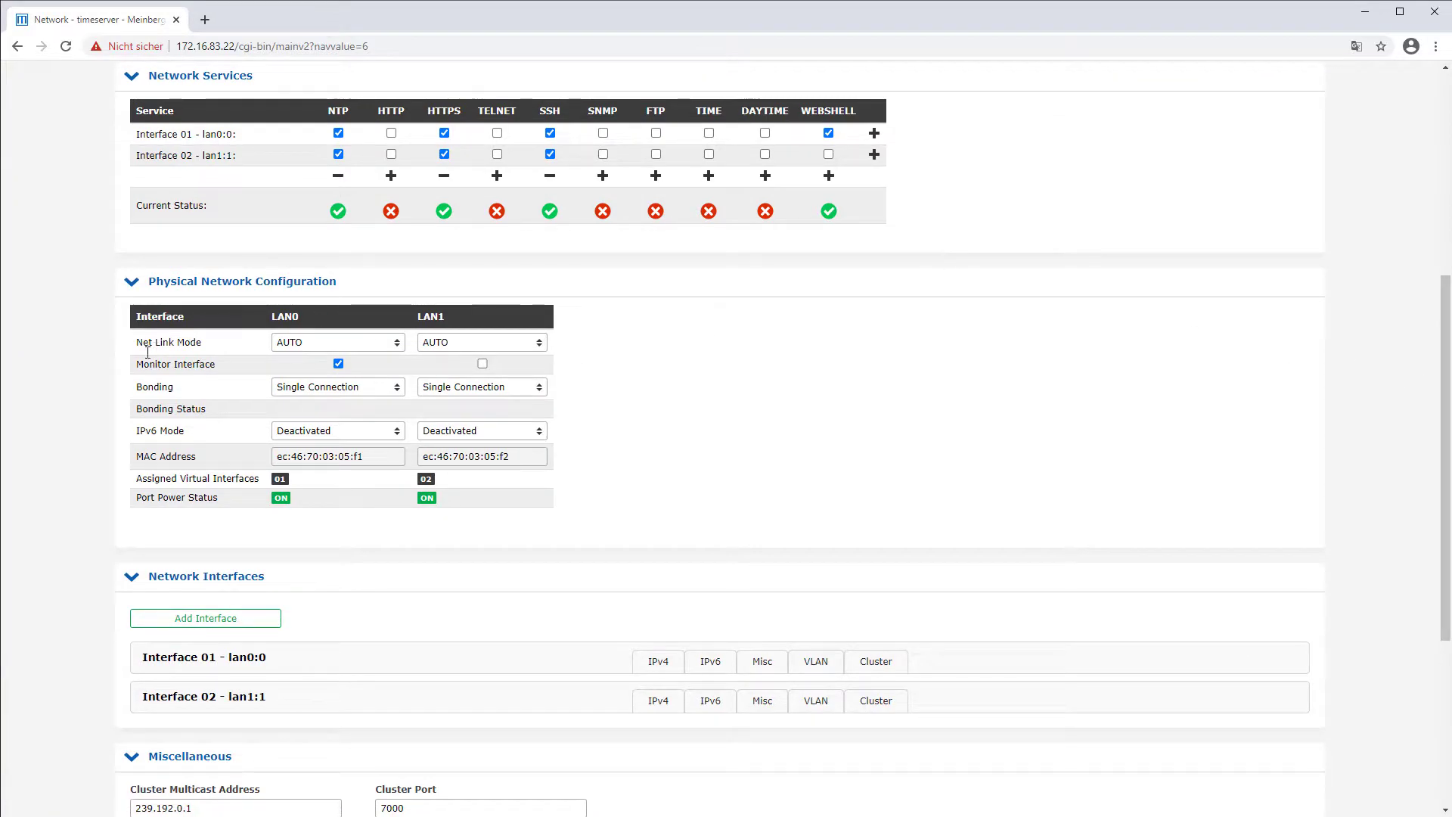
click(308, 389)
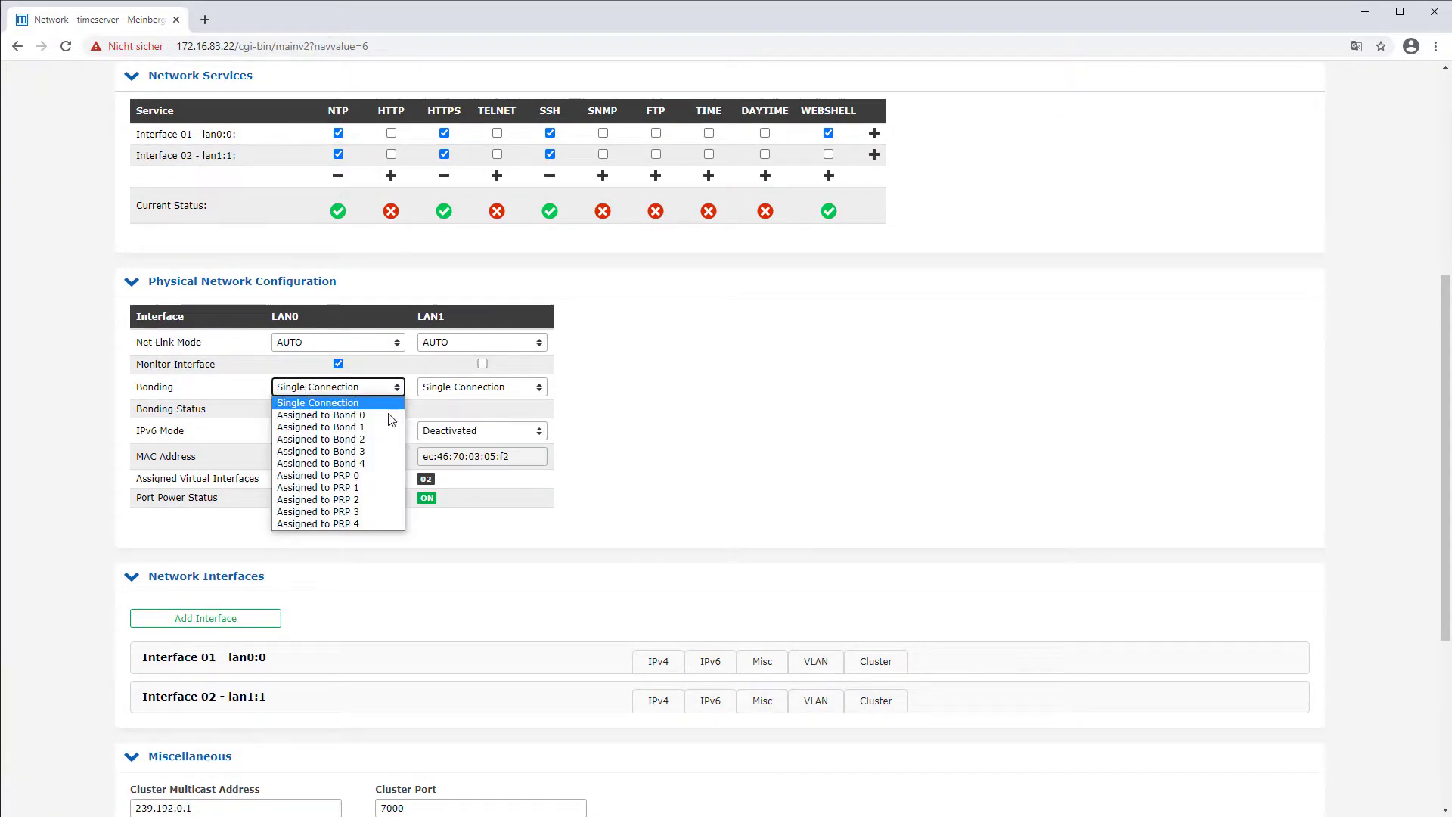
click(695, 389)
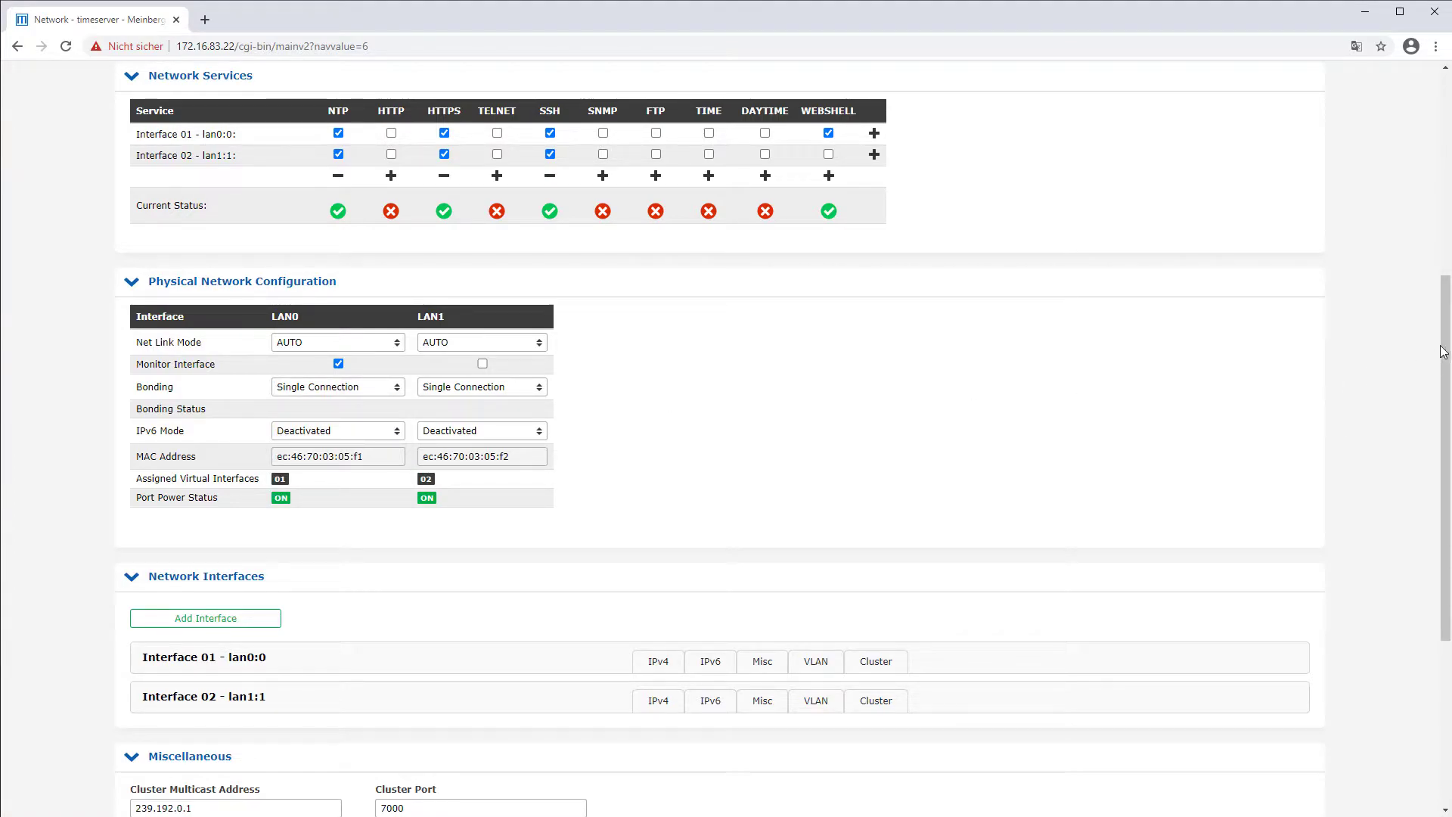
Clear all services on Interface 01 (lan0:0), then enable HTTPS for it
drag(1444, 353, 1422, 123)
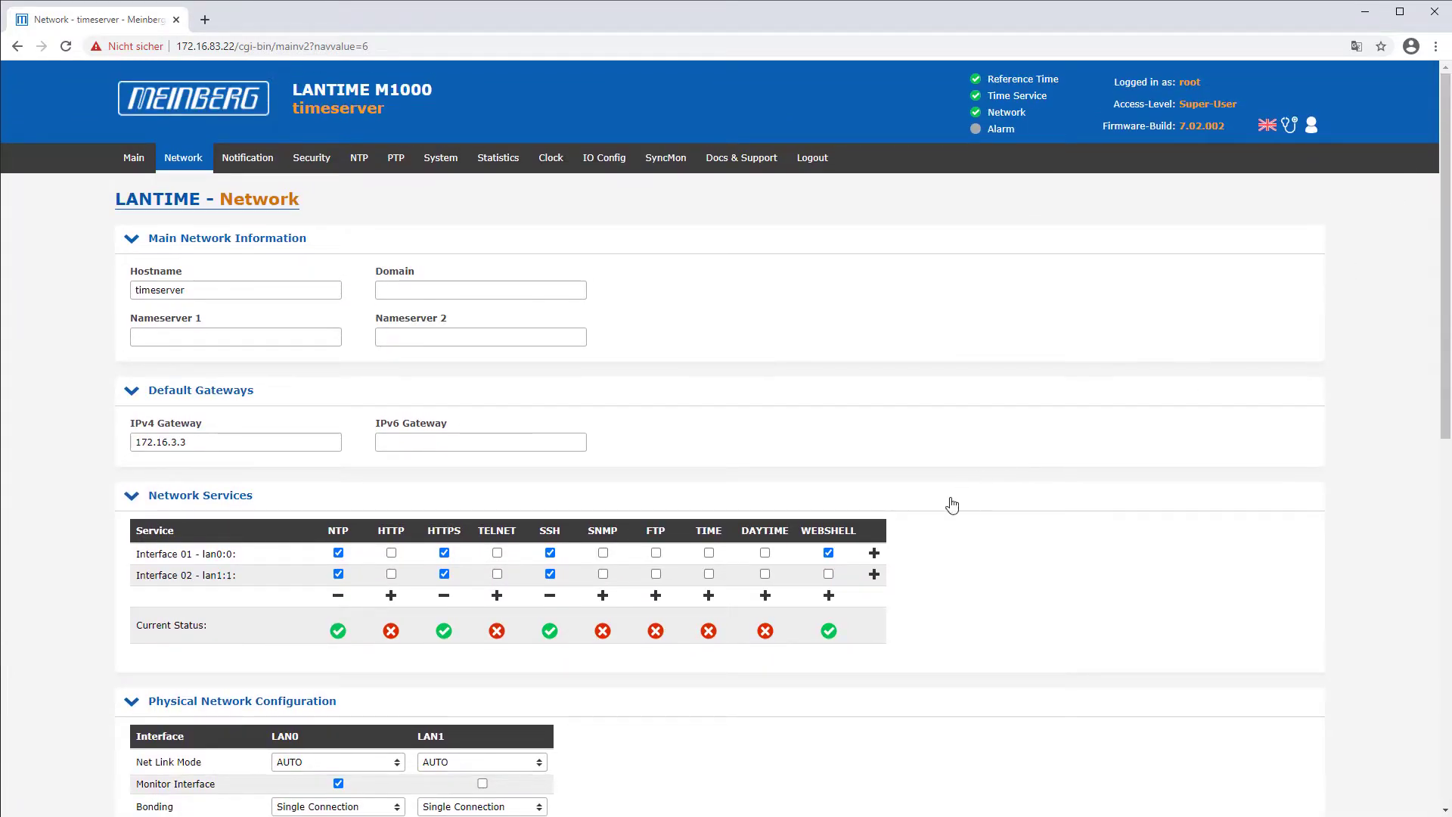
click(874, 555)
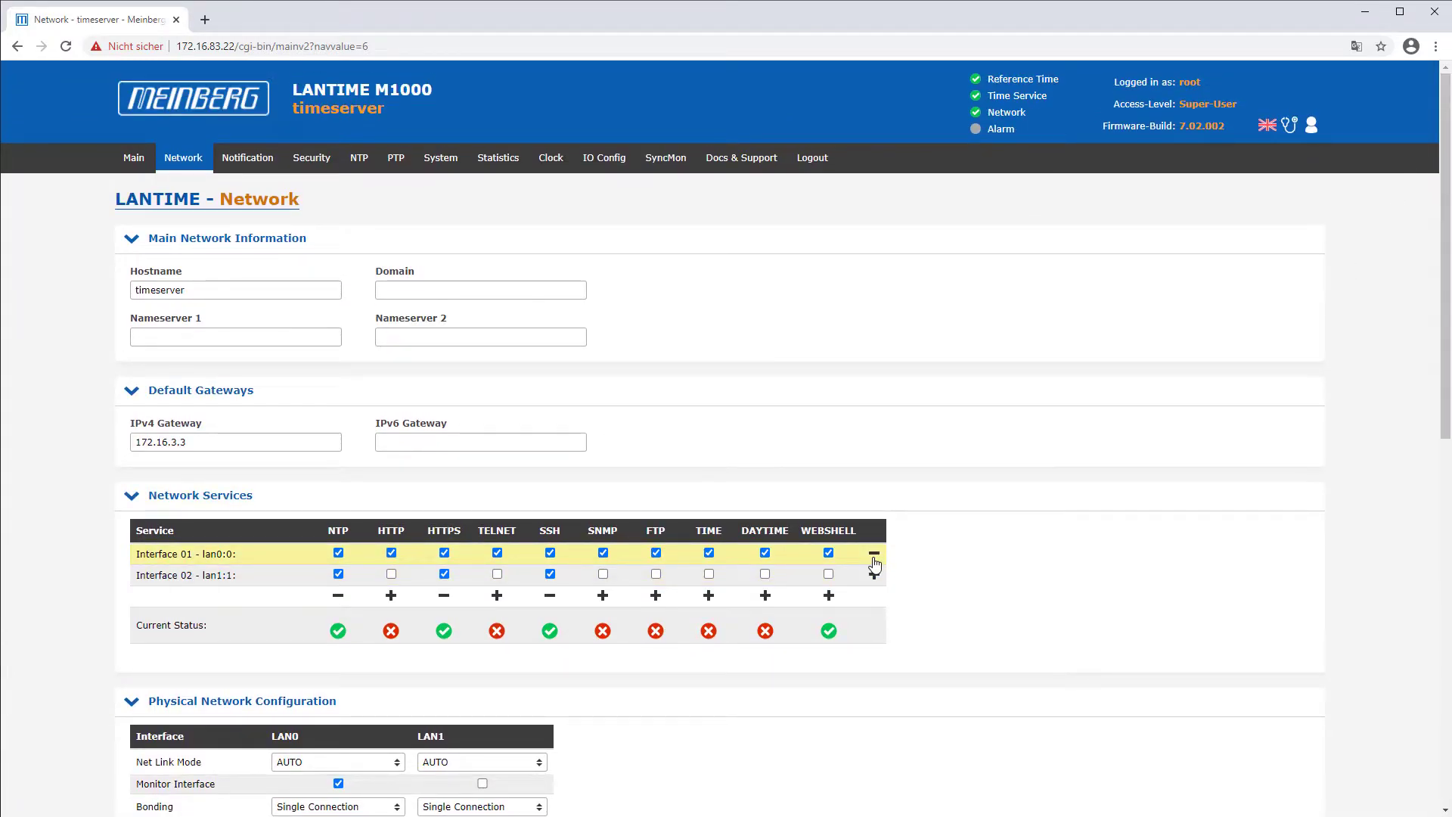
click(874, 557)
drag(138, 555, 237, 555)
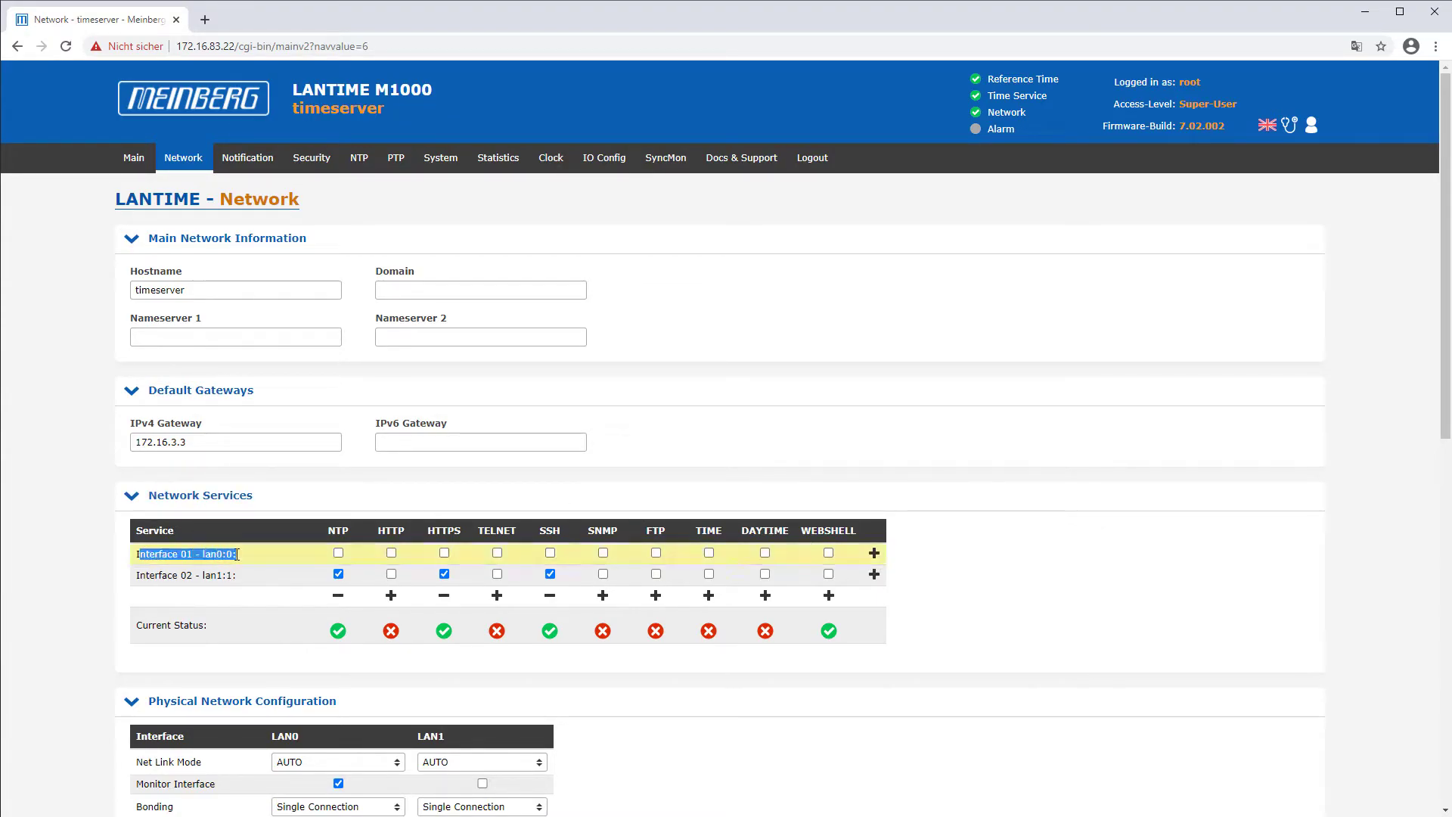
click(249, 554)
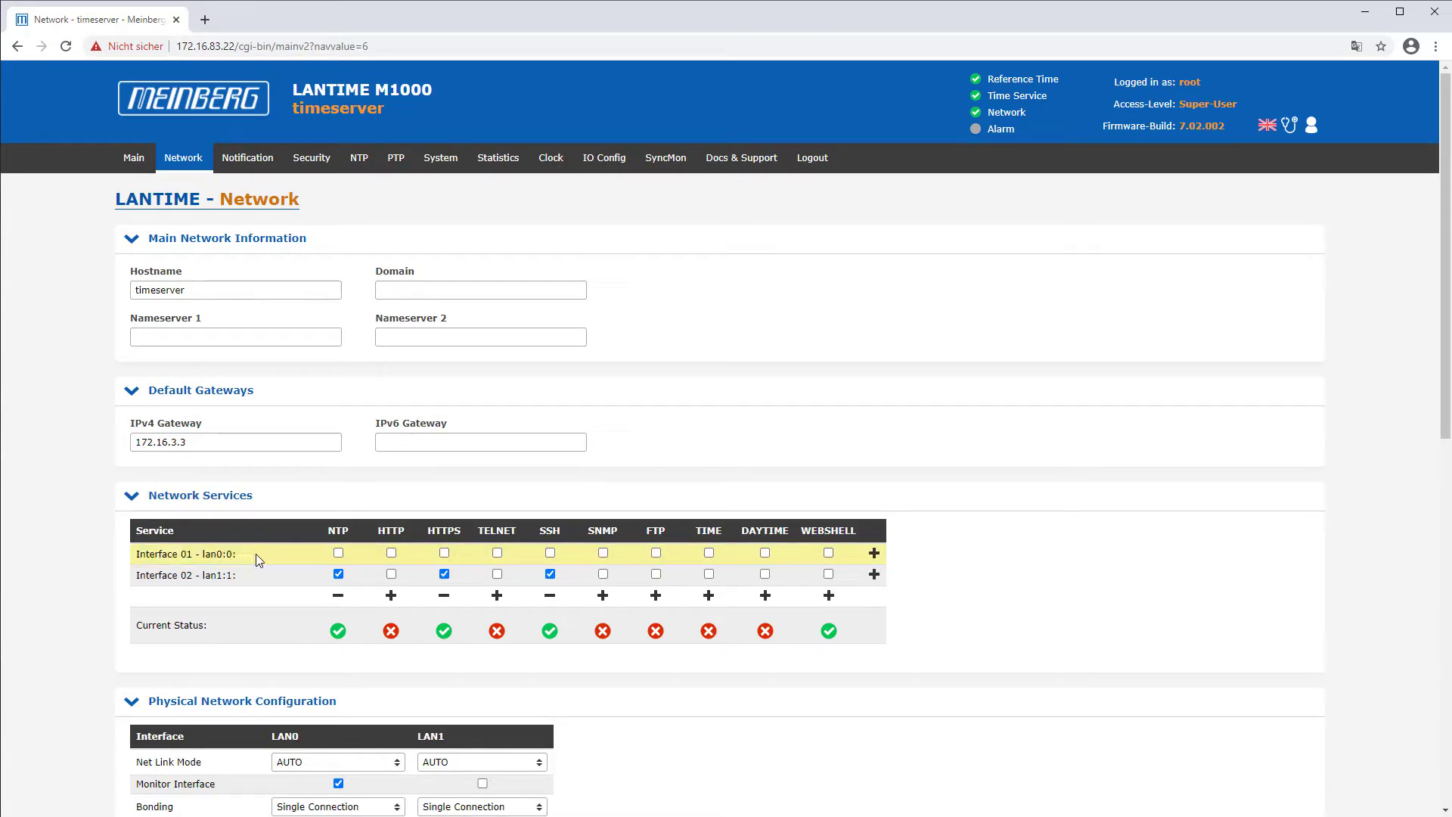
click(445, 553)
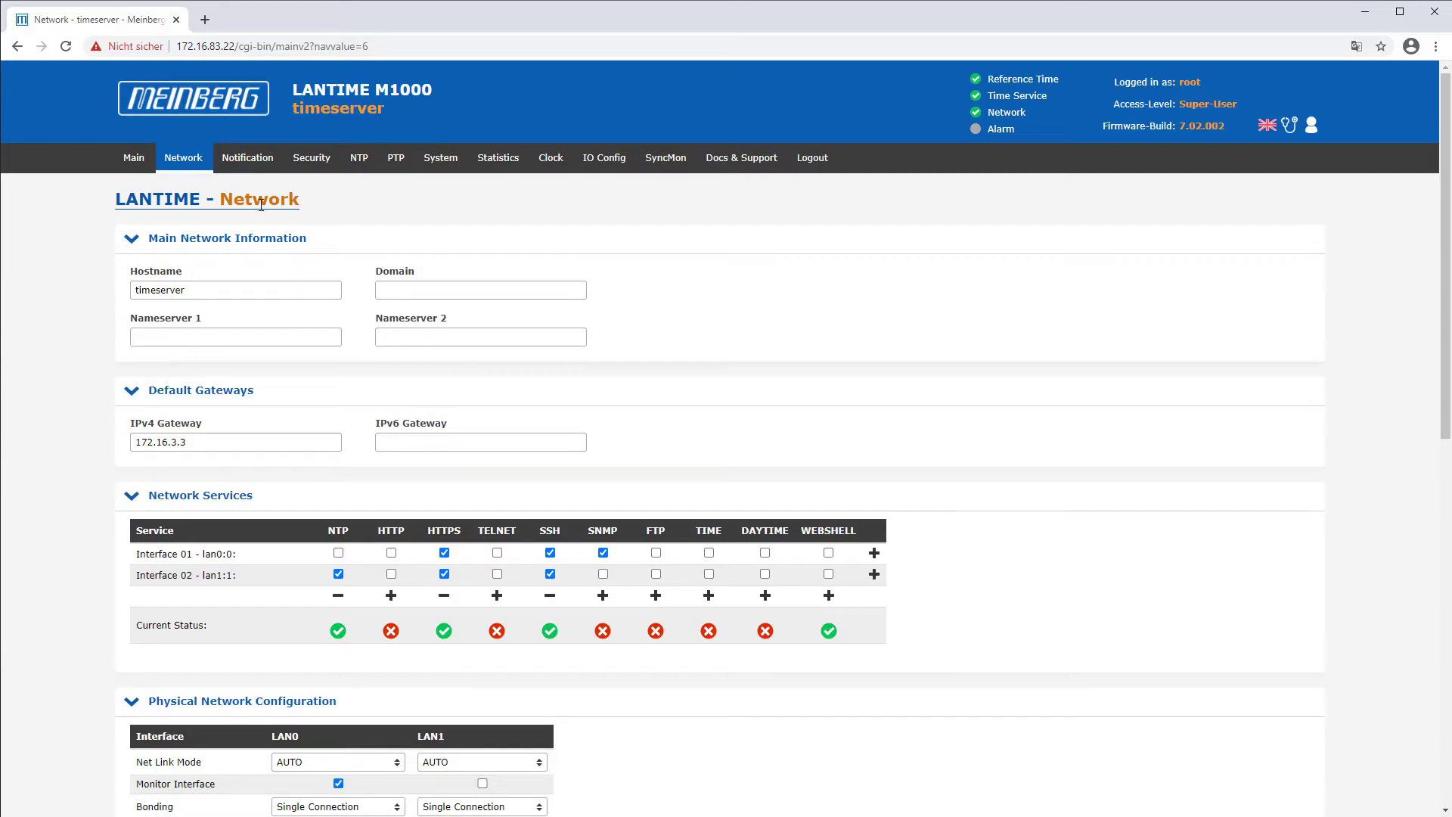
Open the Notification page, focus Syslog Address 1 and 2, and scroll through its settings
click(249, 160)
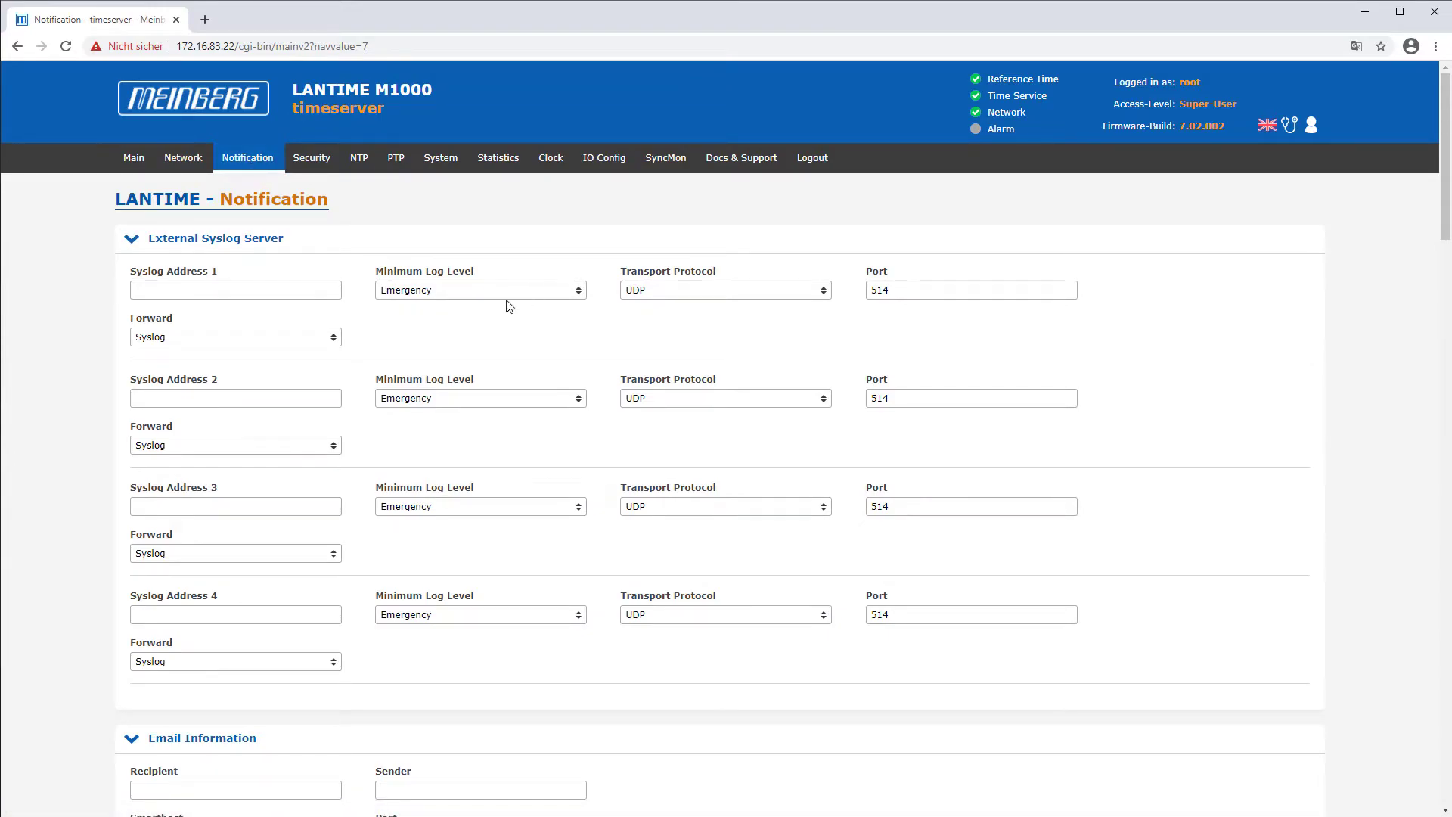
click(269, 292)
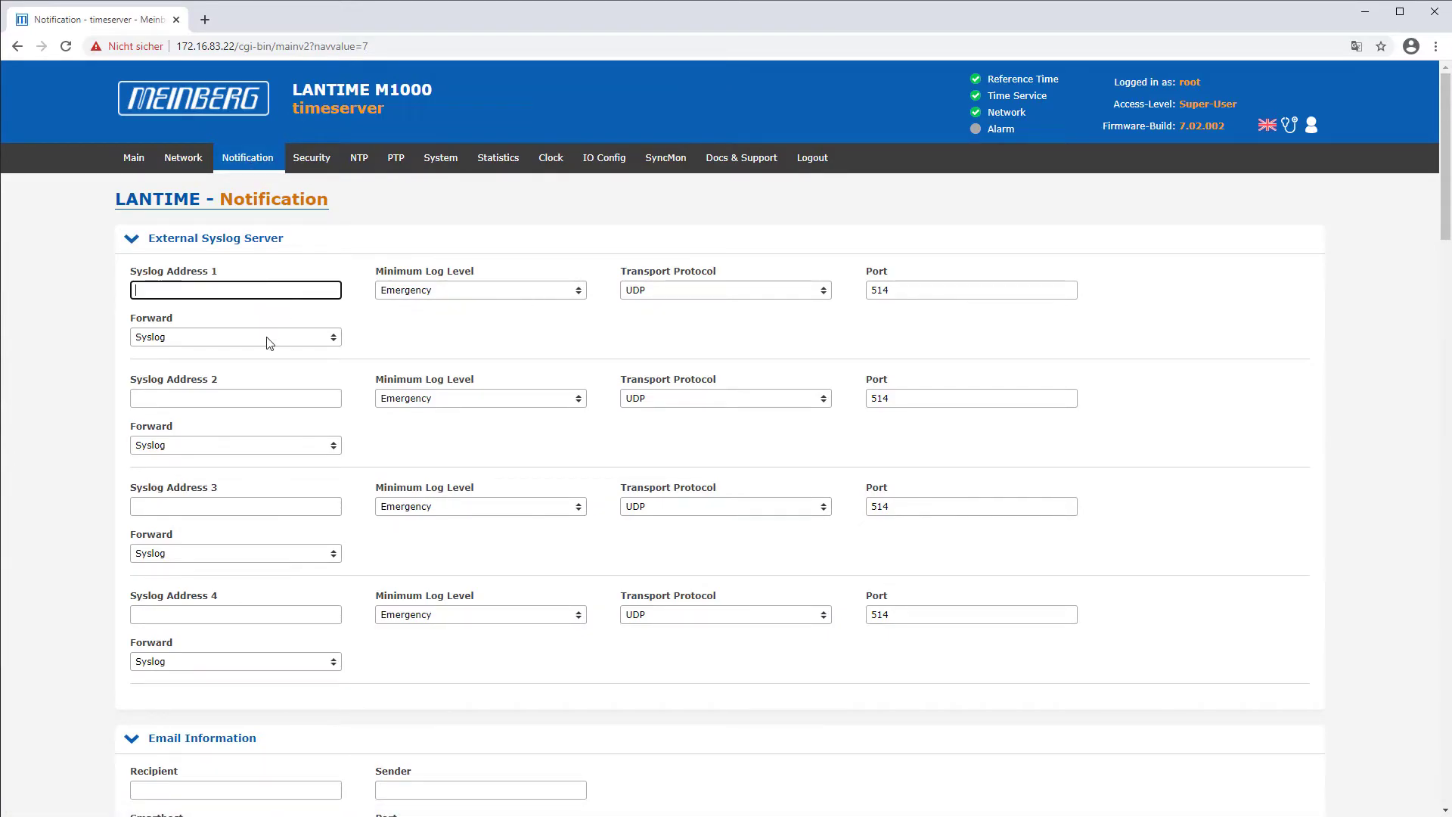
click(264, 393)
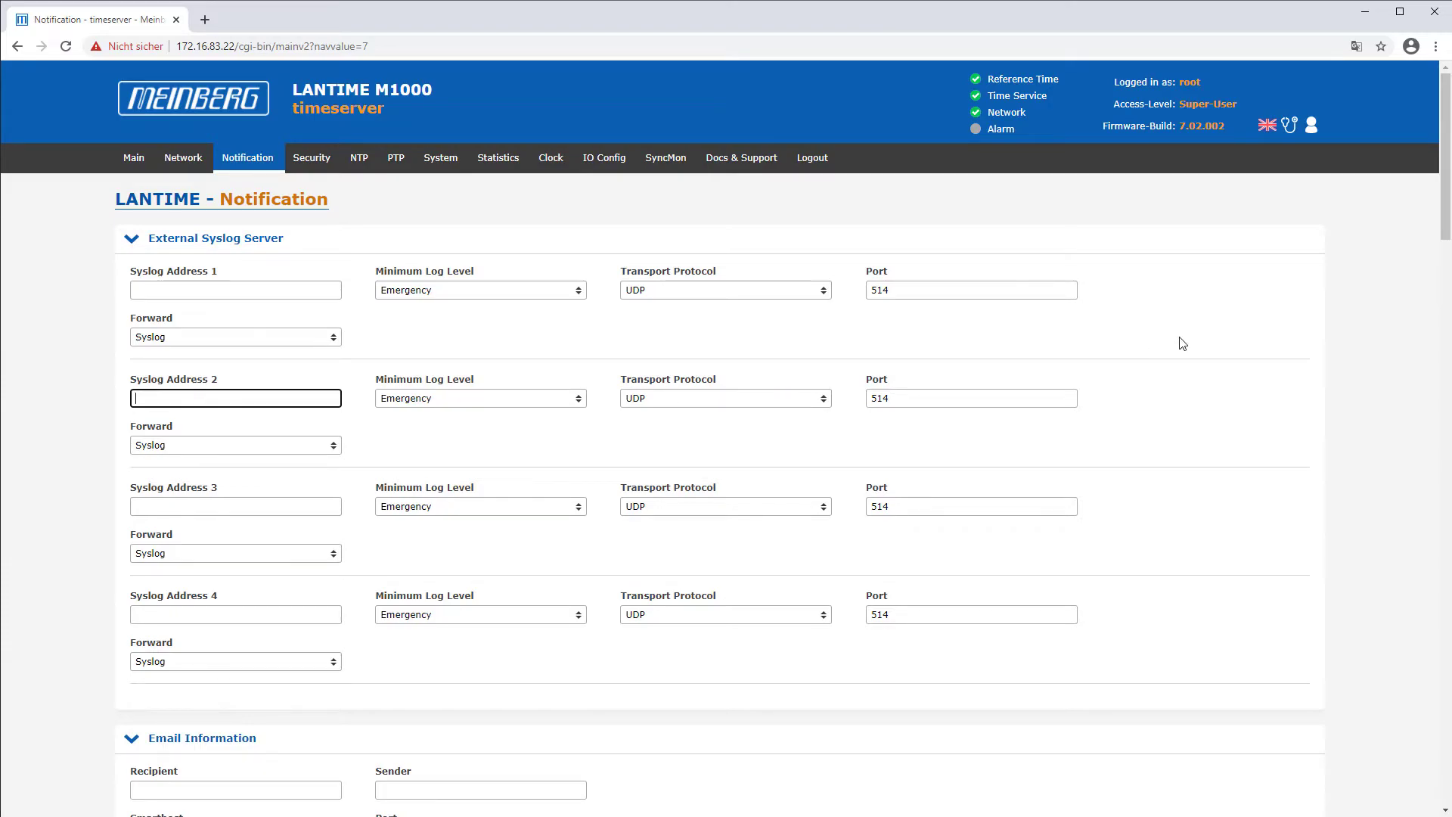
drag(1443, 180, 1447, 523)
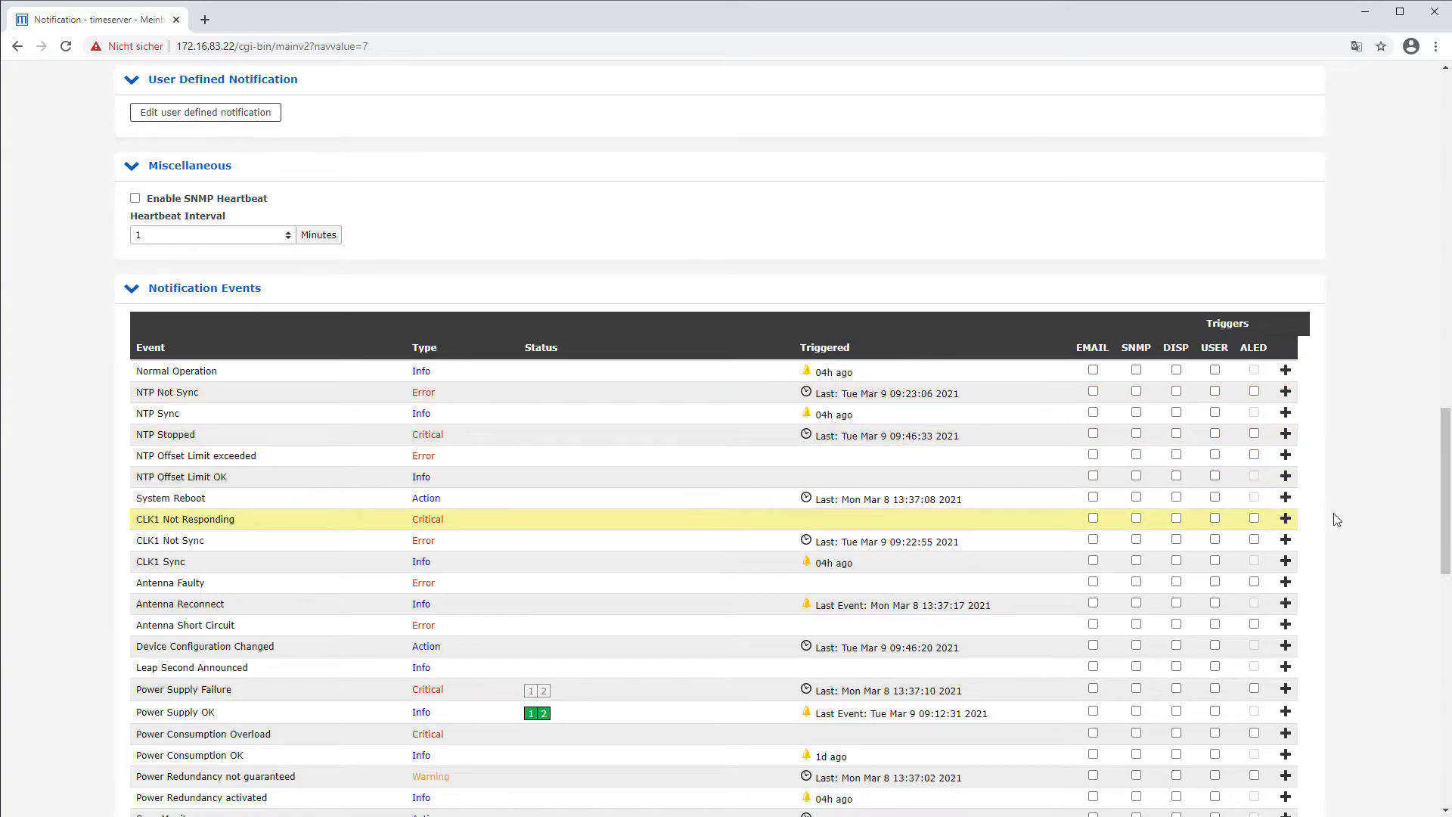
drag(1447, 515, 1447, 178)
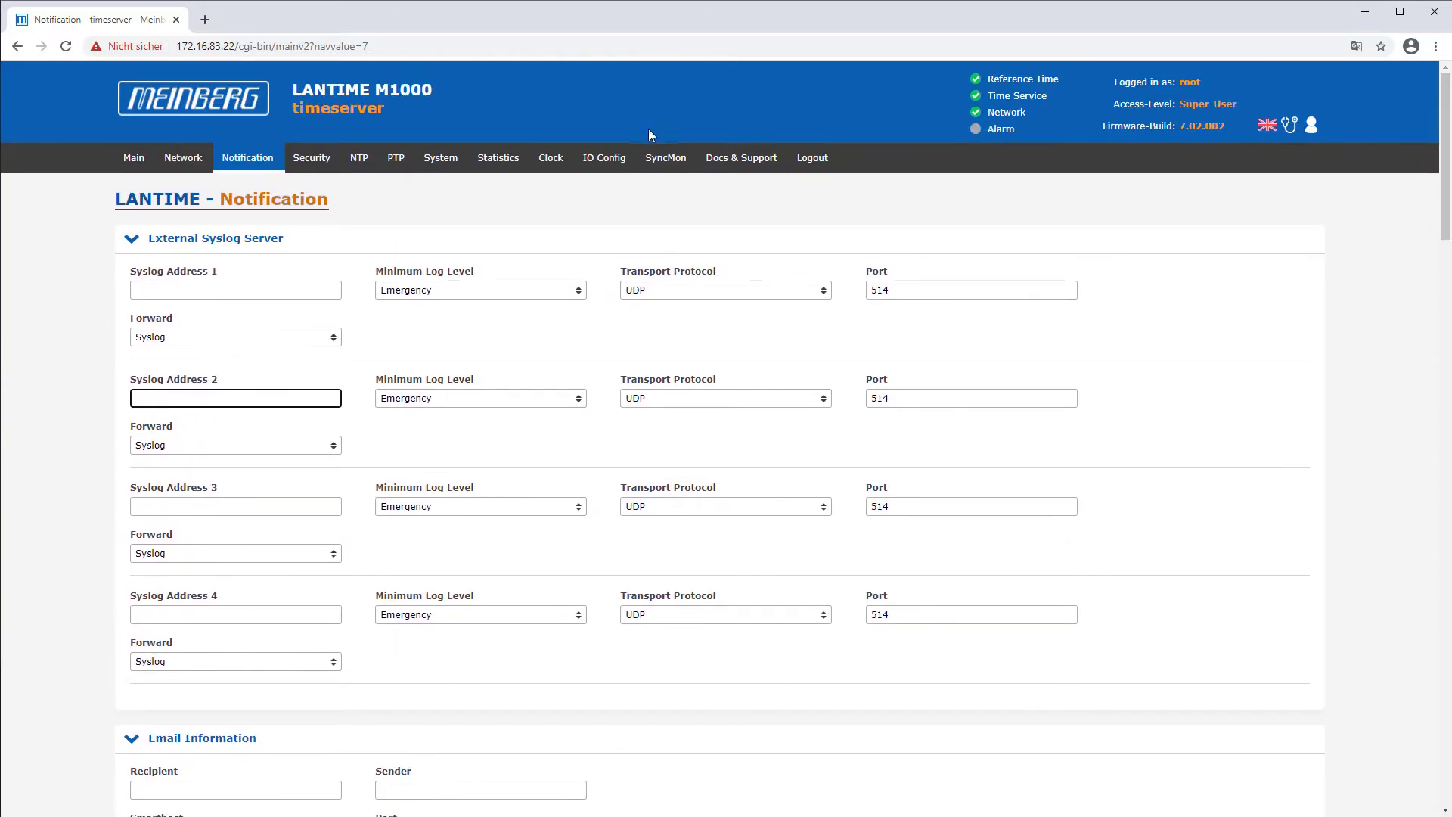
Browse the Security page down to SNMP and back, then go to the NTP page
click(300, 156)
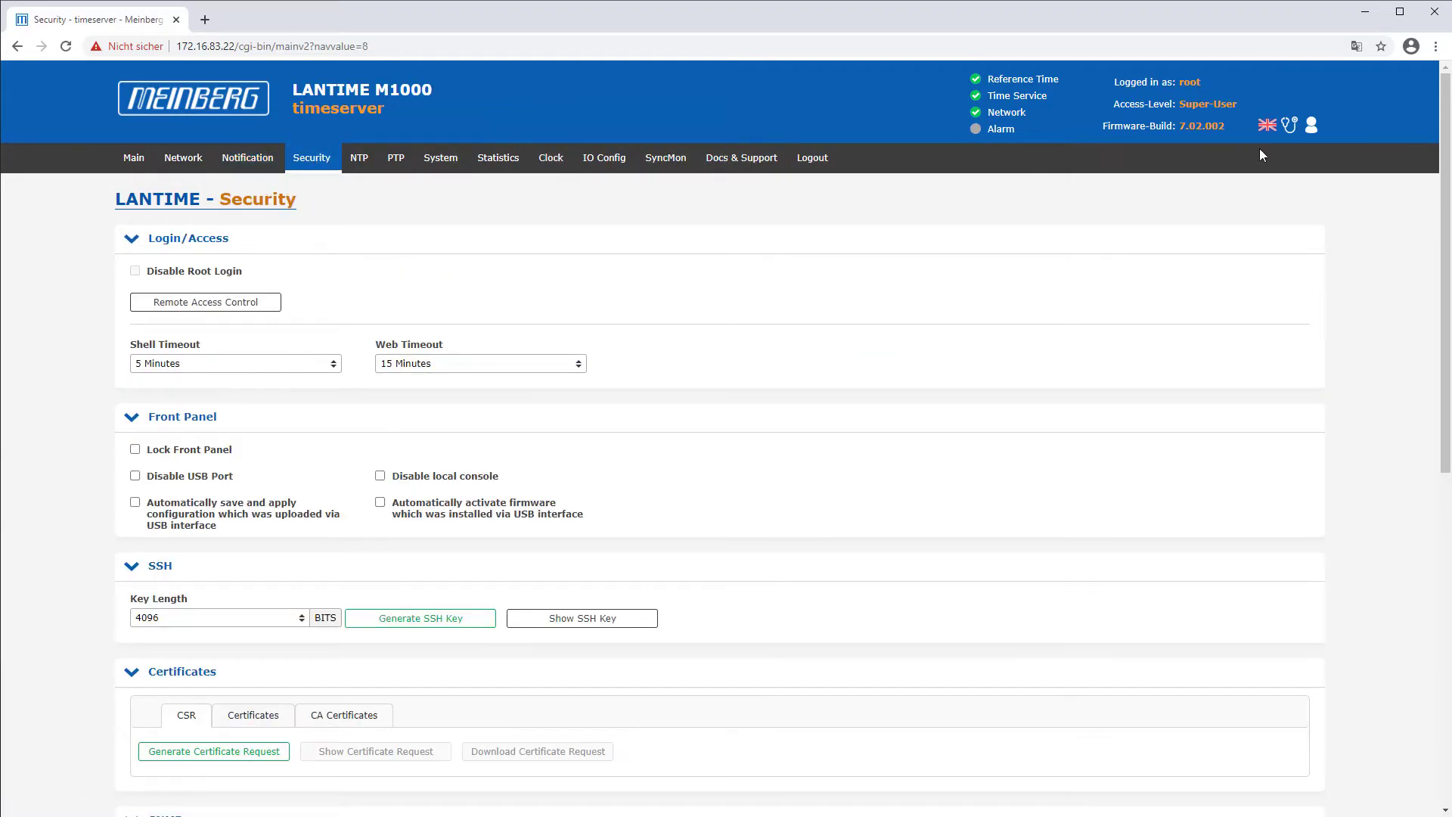
scroll(1435, 190, down, 4)
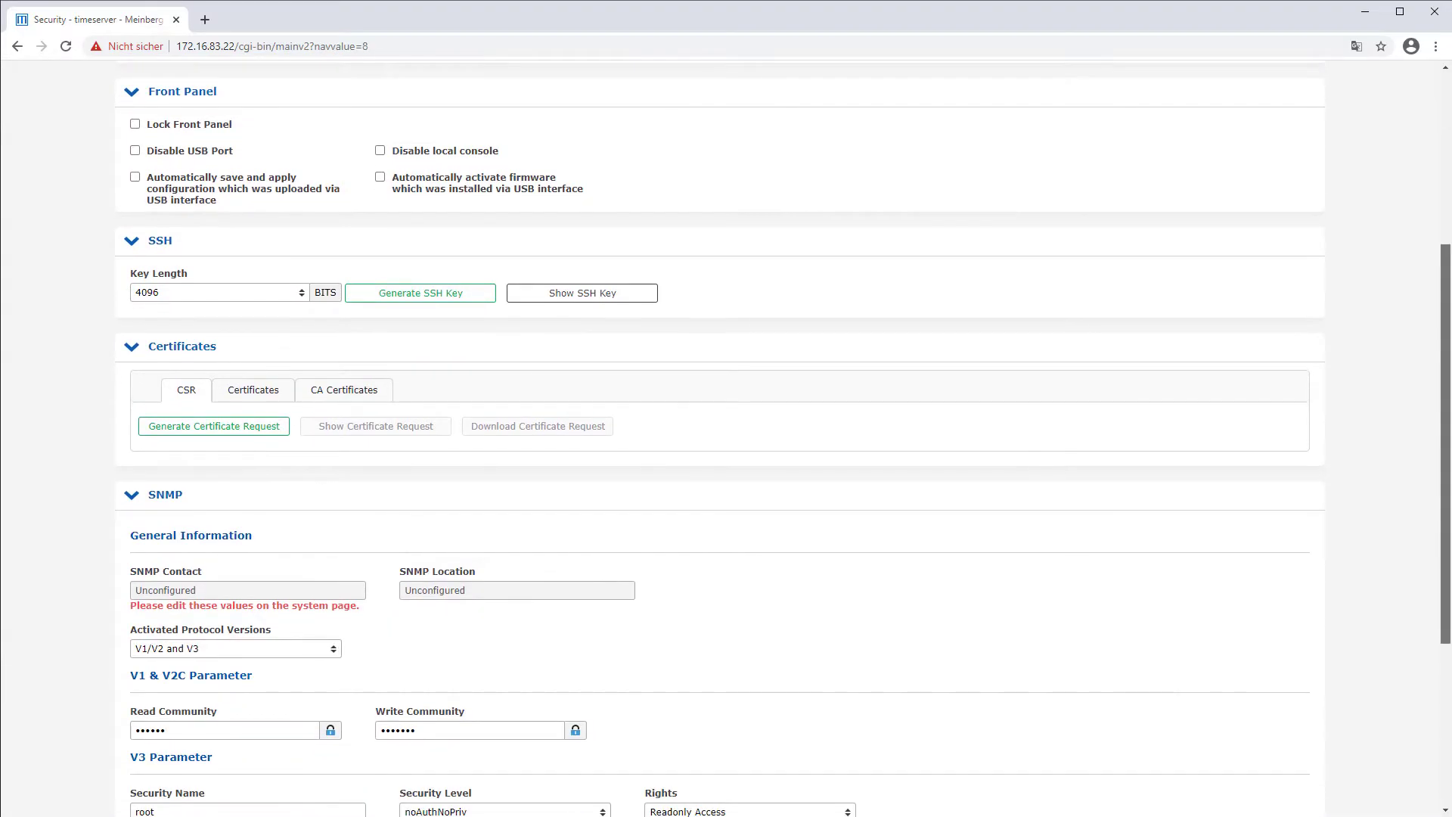
scroll(1435, 190, up, 2)
scroll(1433, 216, up, 2)
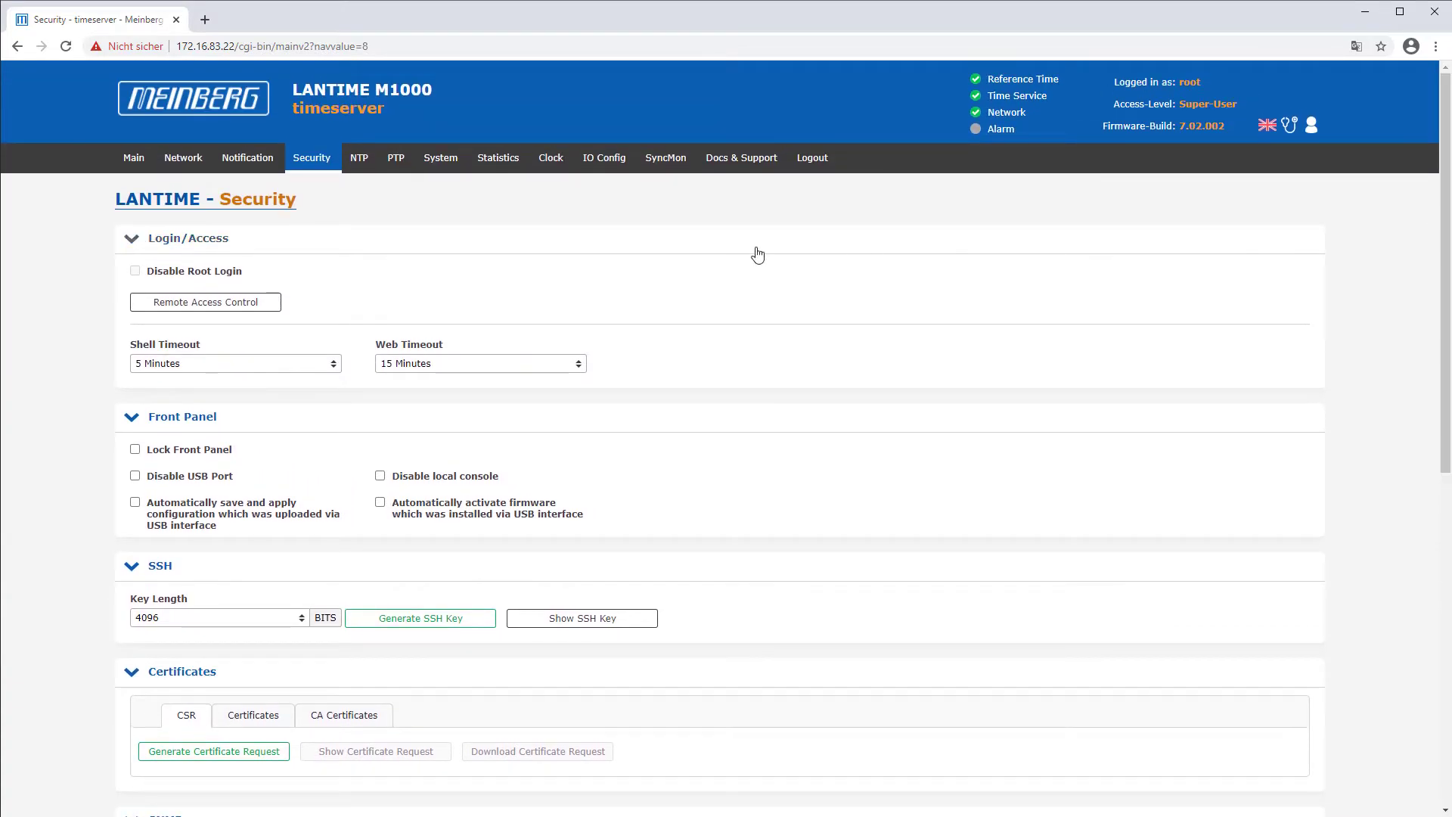
click(367, 170)
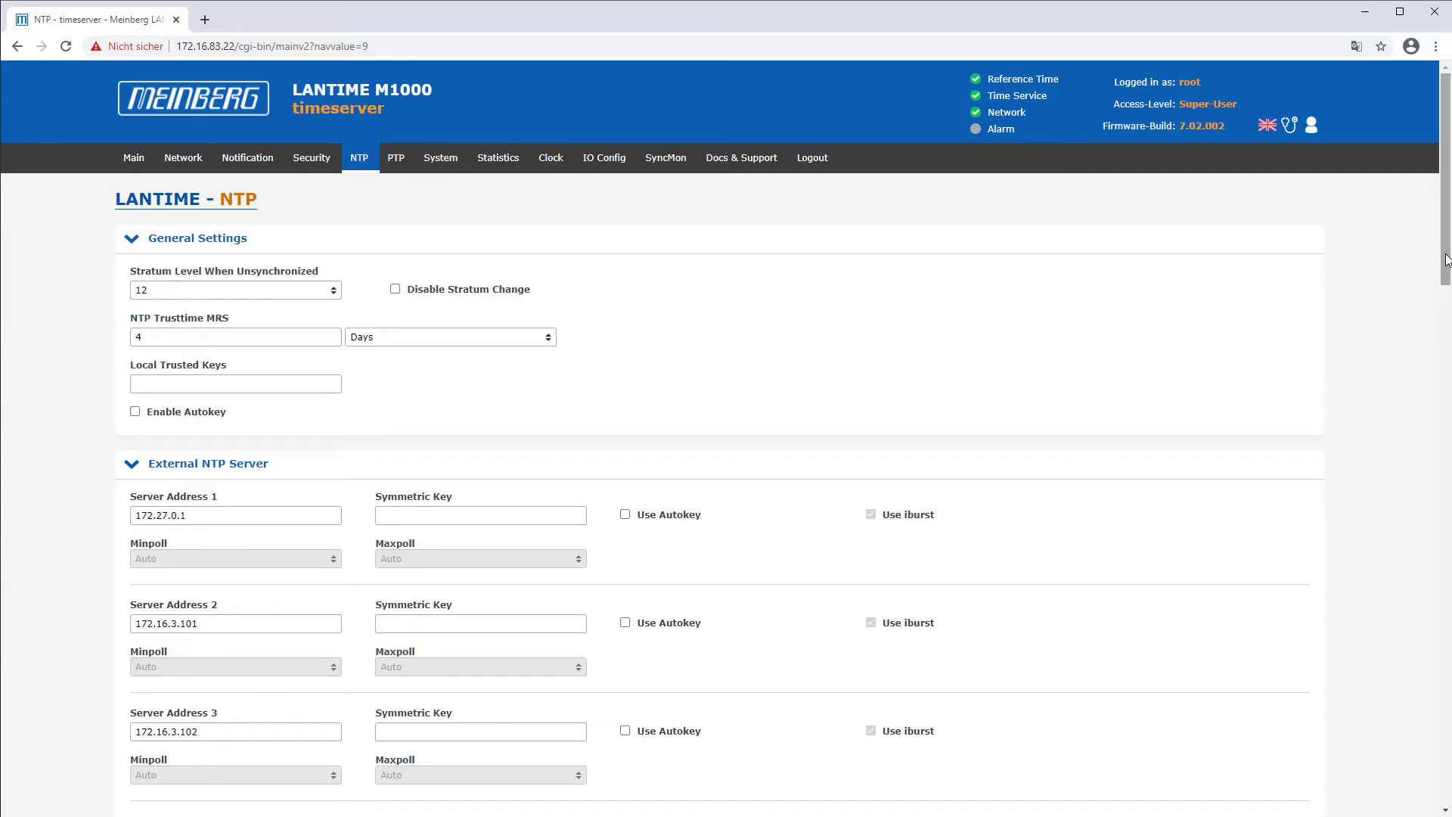
mouse_move(1445, 259)
mouse_down()
mouse_move(1446, 670)
mouse_move(1446, 259)
mouse_up()
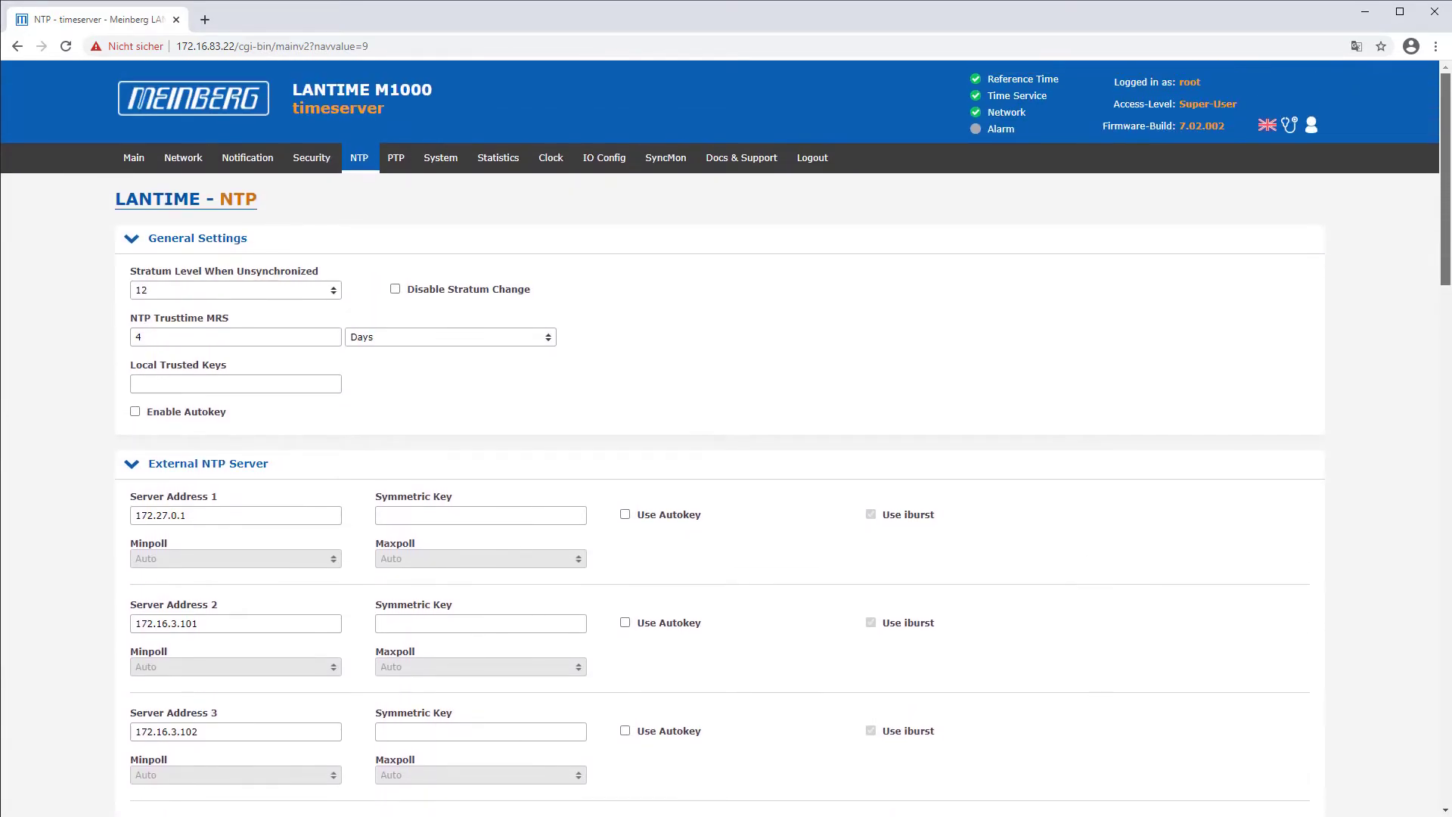
Open the PTP page and view Interface 01's SyncE, Global and Info status tabs
click(395, 159)
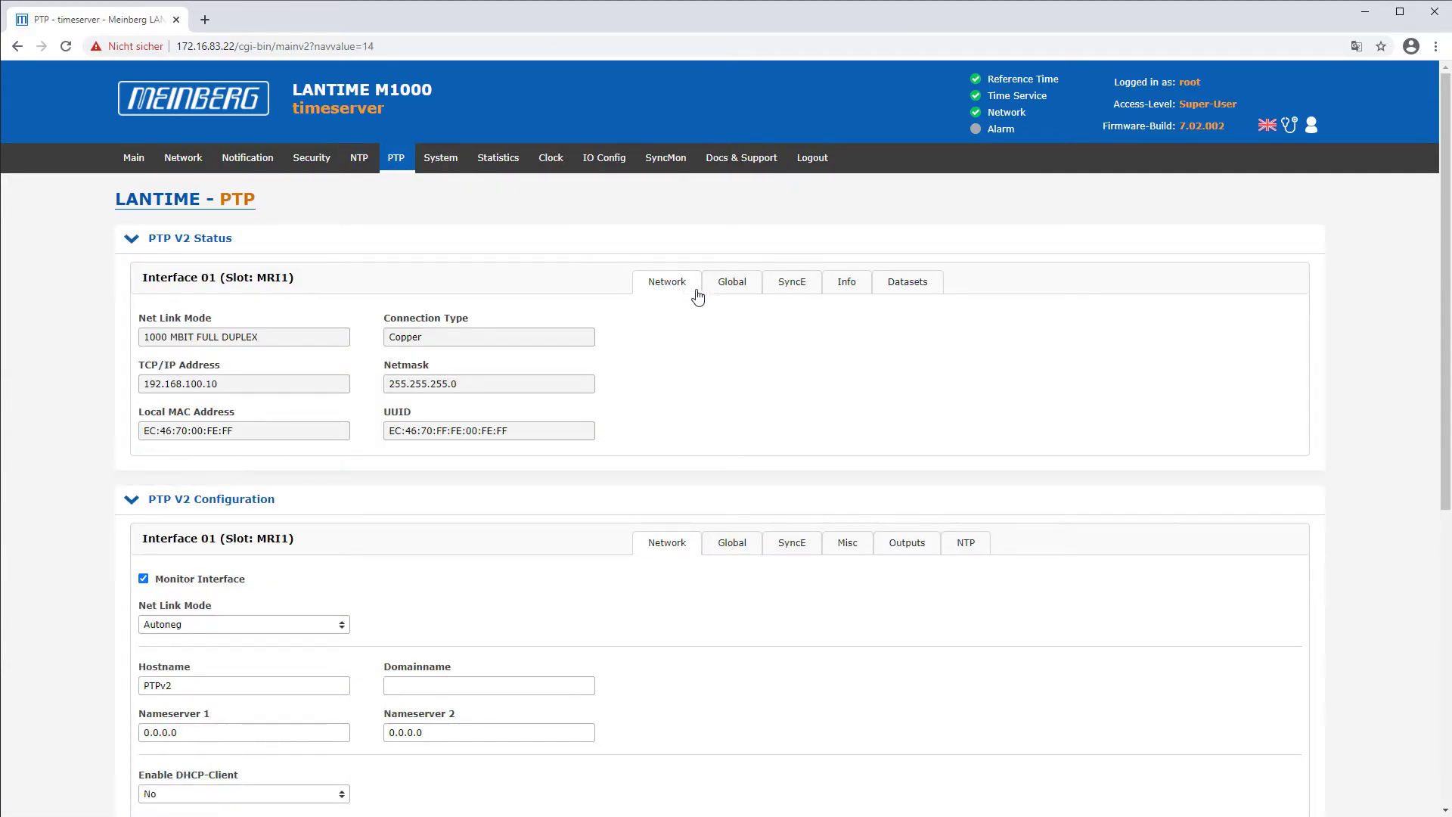
click(807, 292)
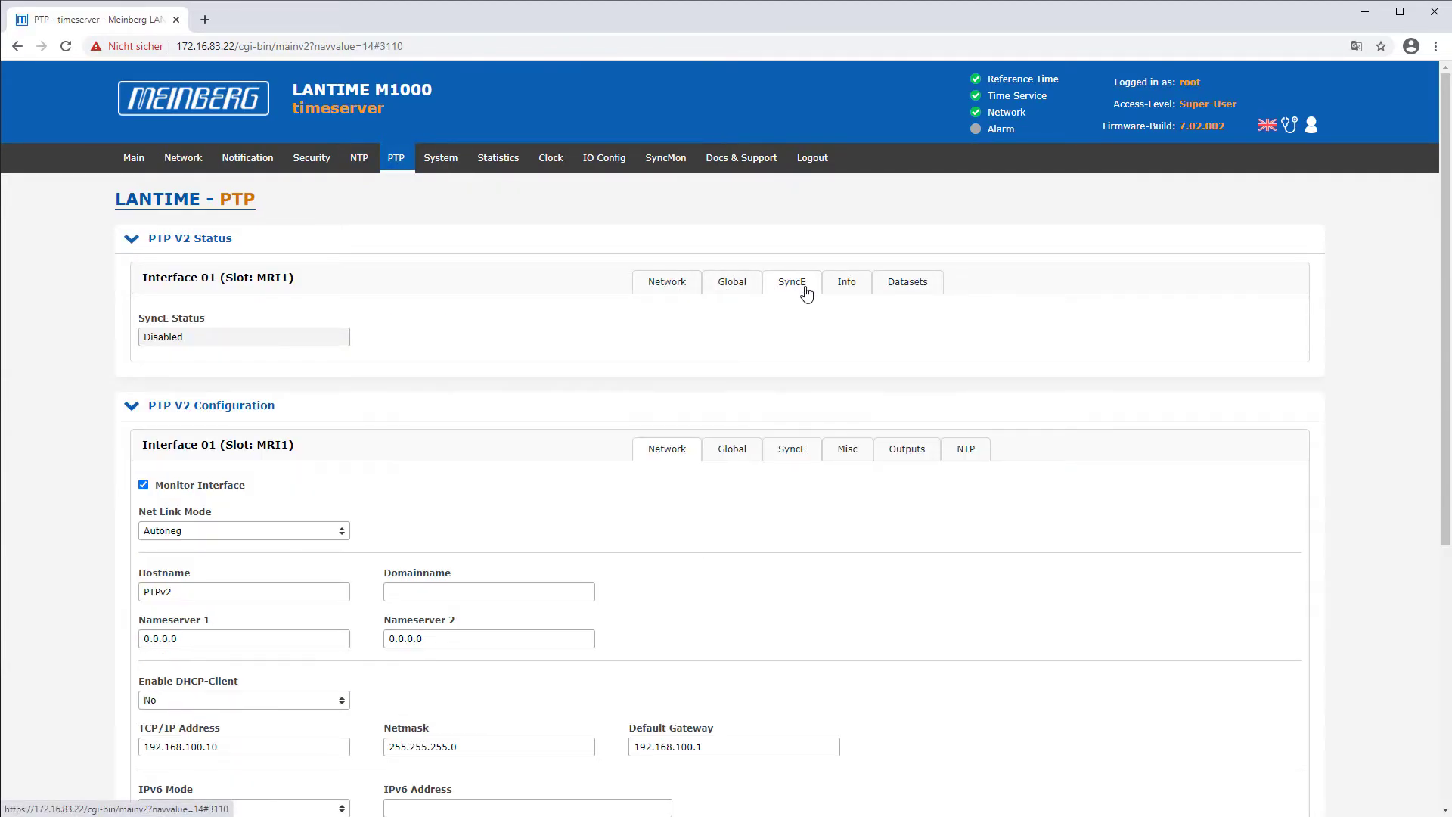
click(743, 291)
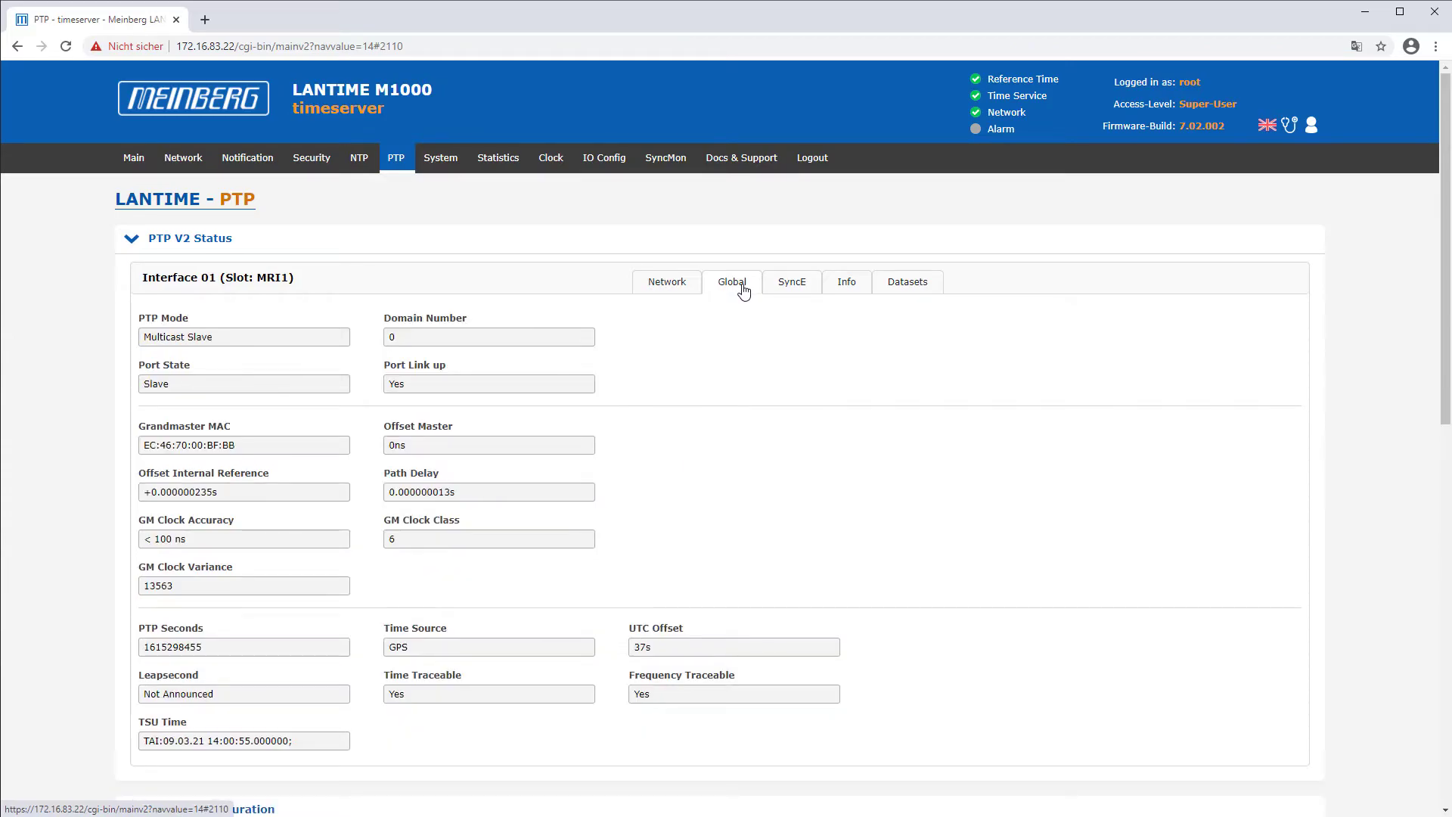
click(851, 283)
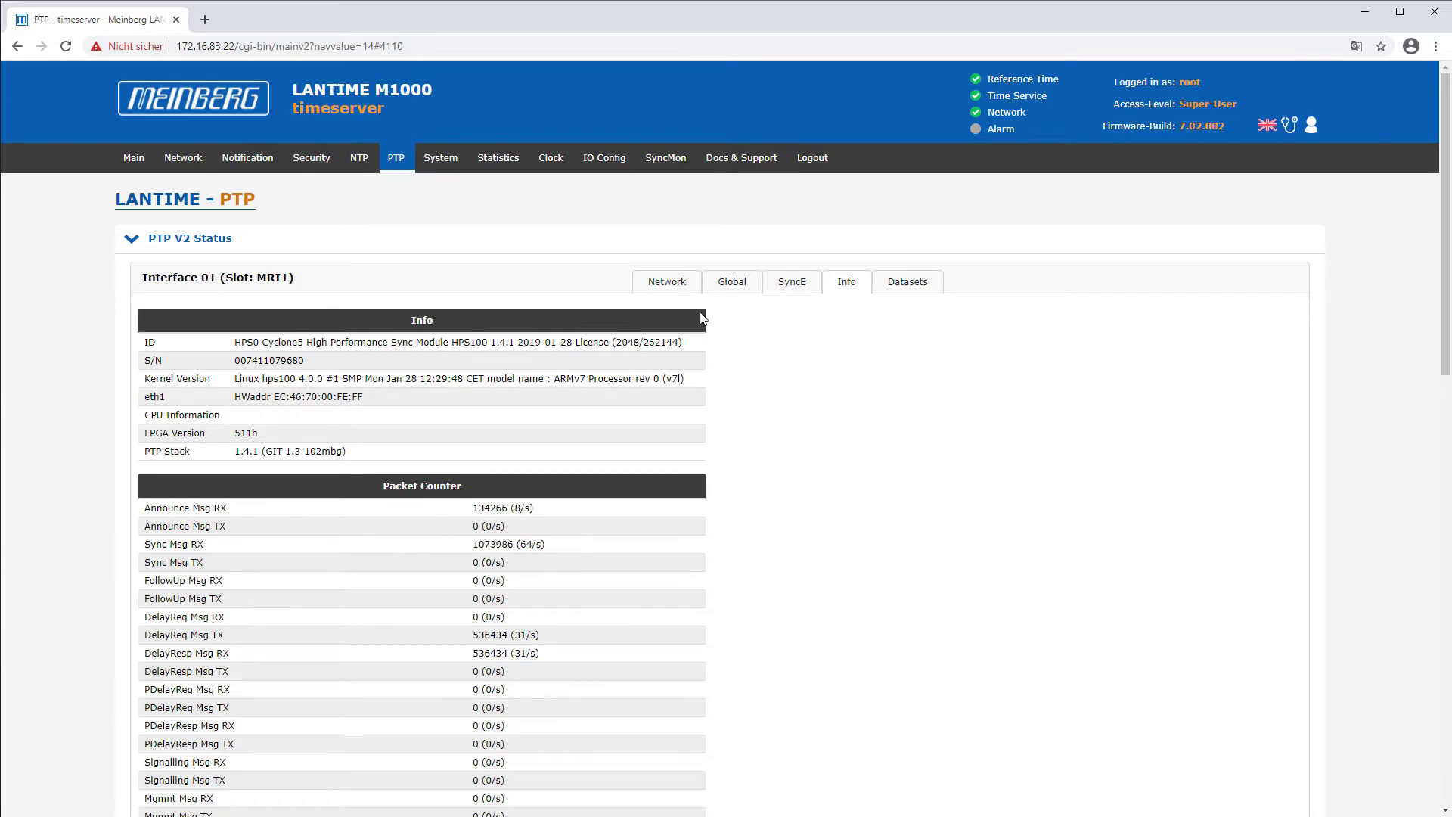
Open the System page and expand then collapse the Change Password and Create User sections
click(446, 164)
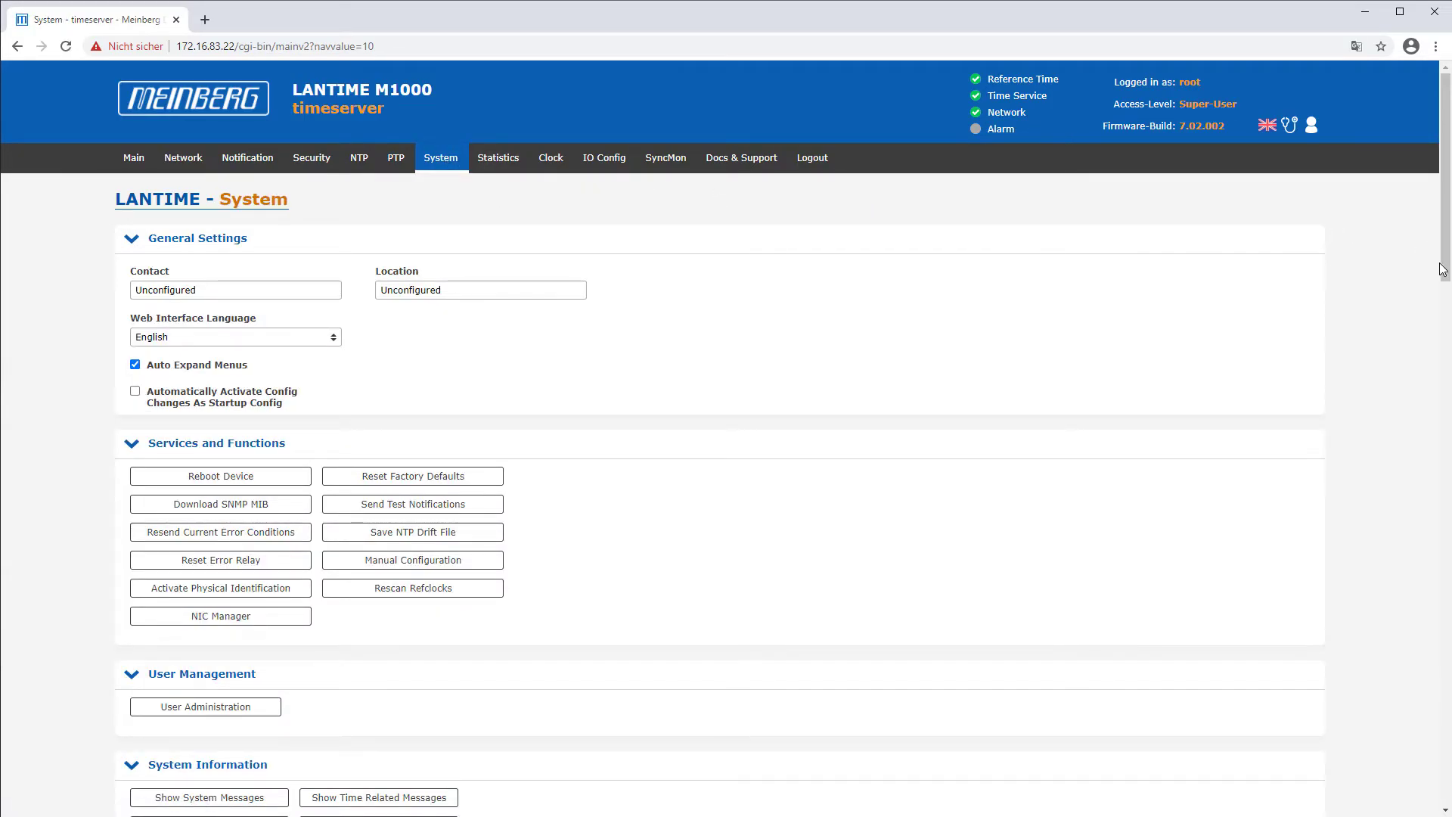
drag(1444, 269, 1449, 350)
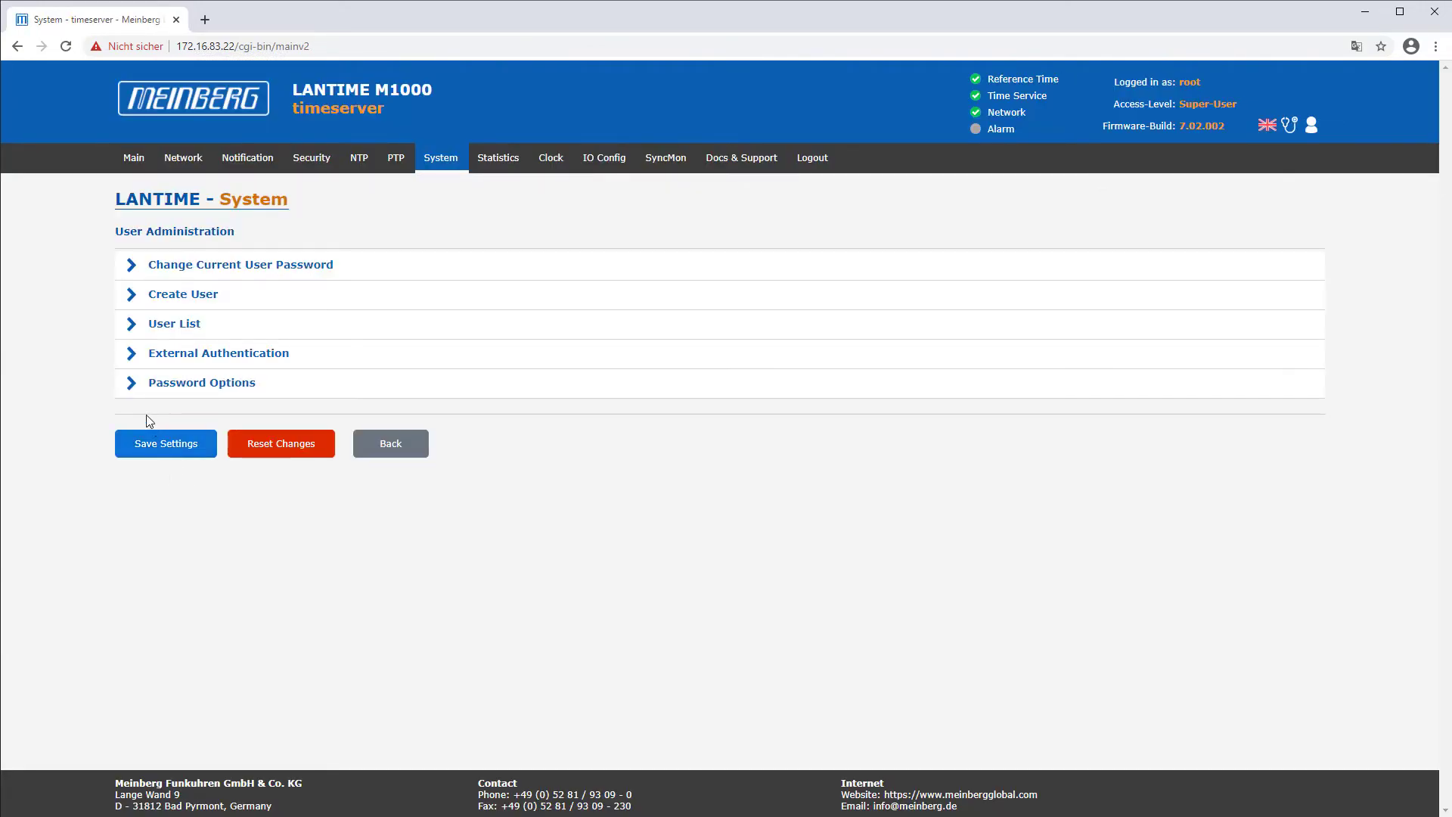
click(135, 271)
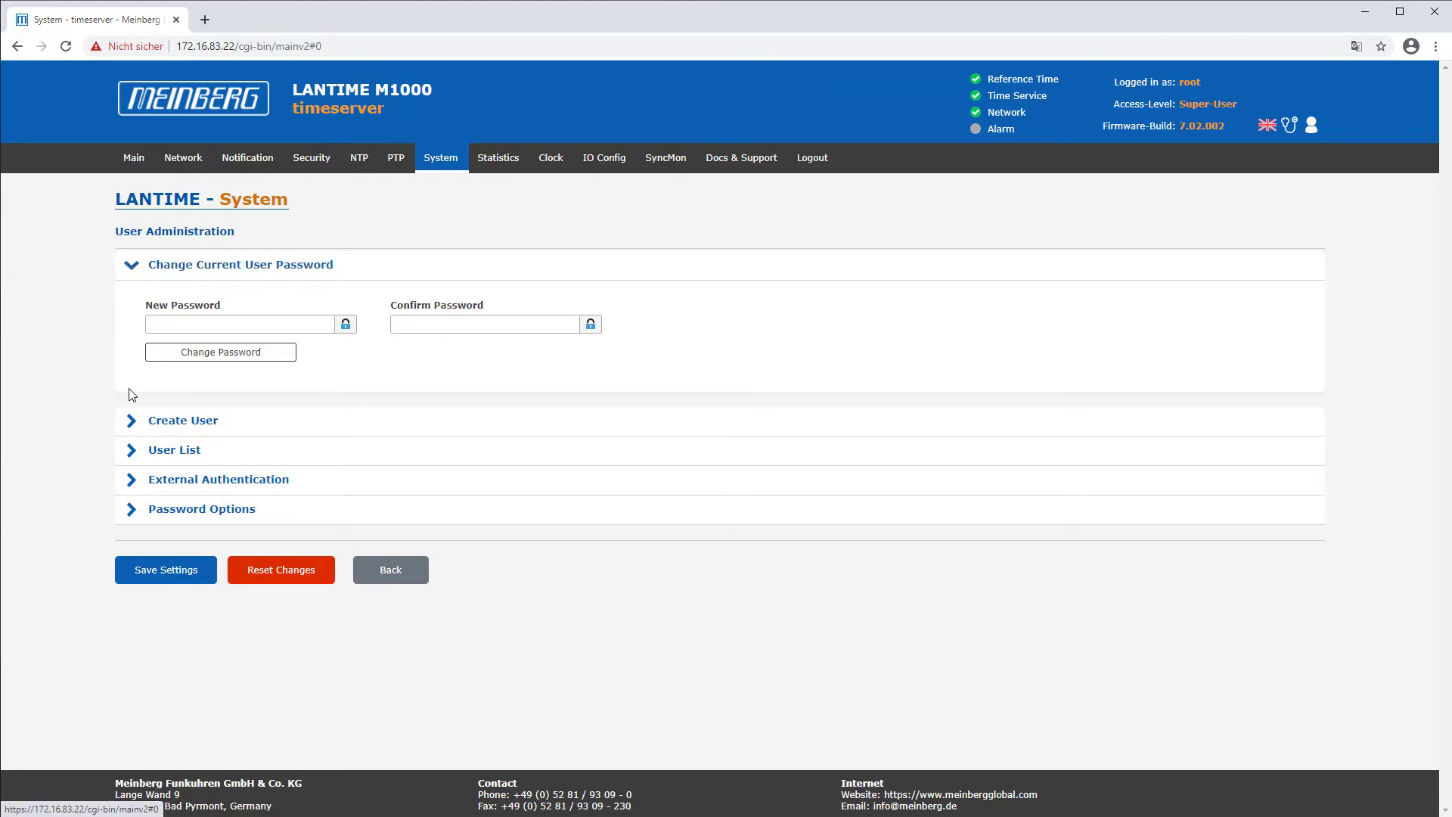
click(131, 422)
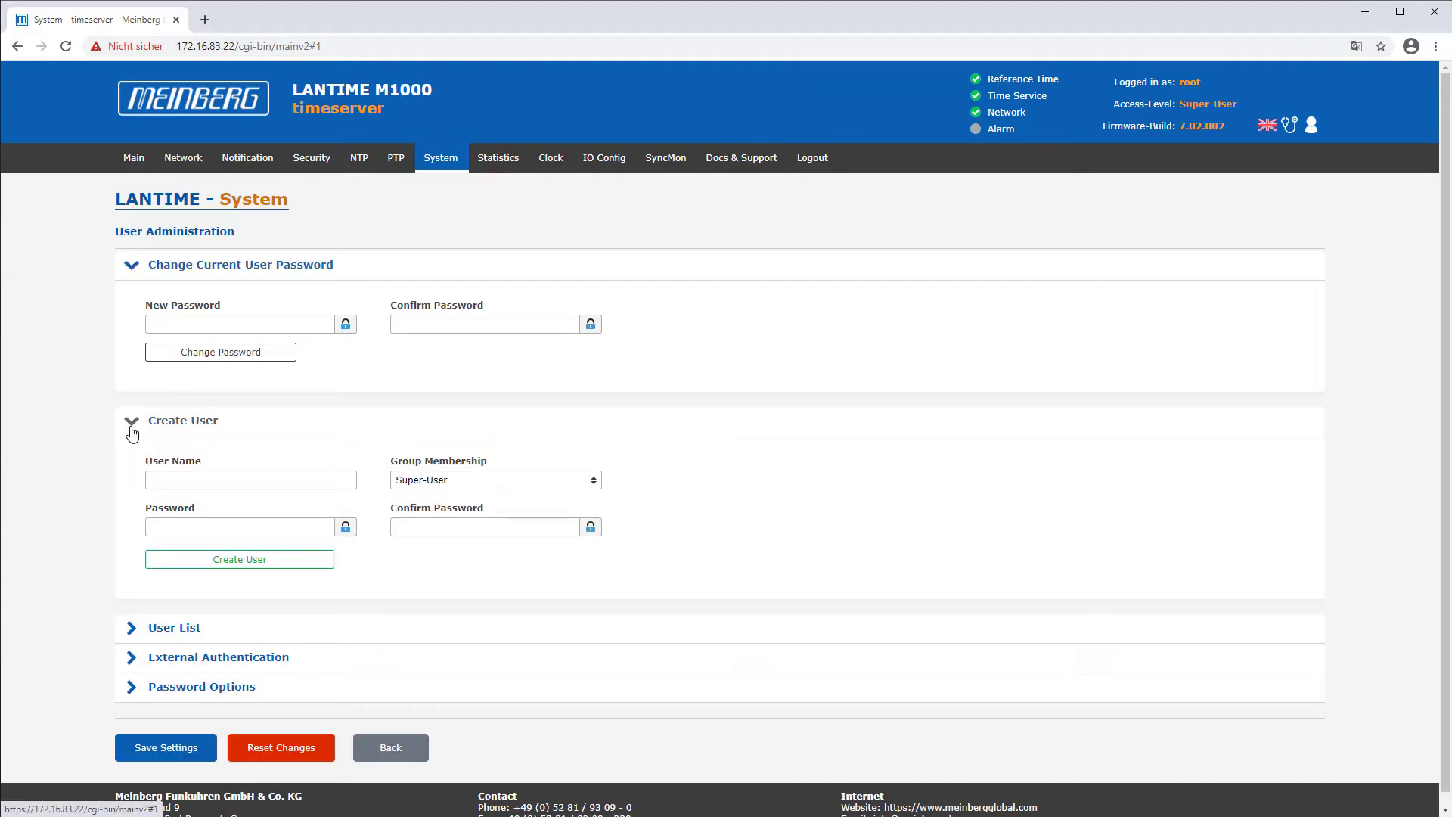
click(131, 428)
click(132, 268)
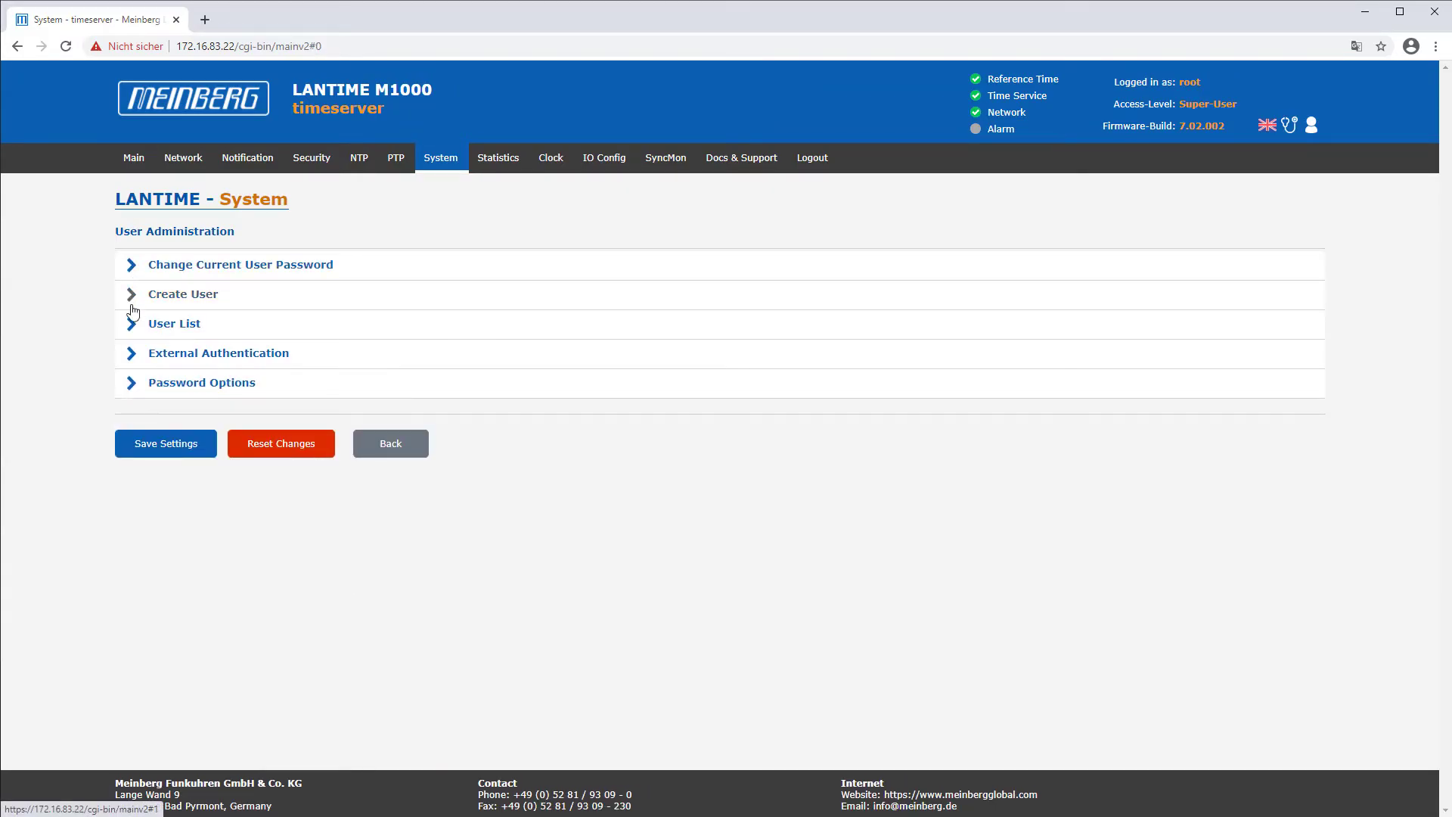
Expand External Authentication, view LDAP, then return to the Radius/TACACS+ settings
click(135, 362)
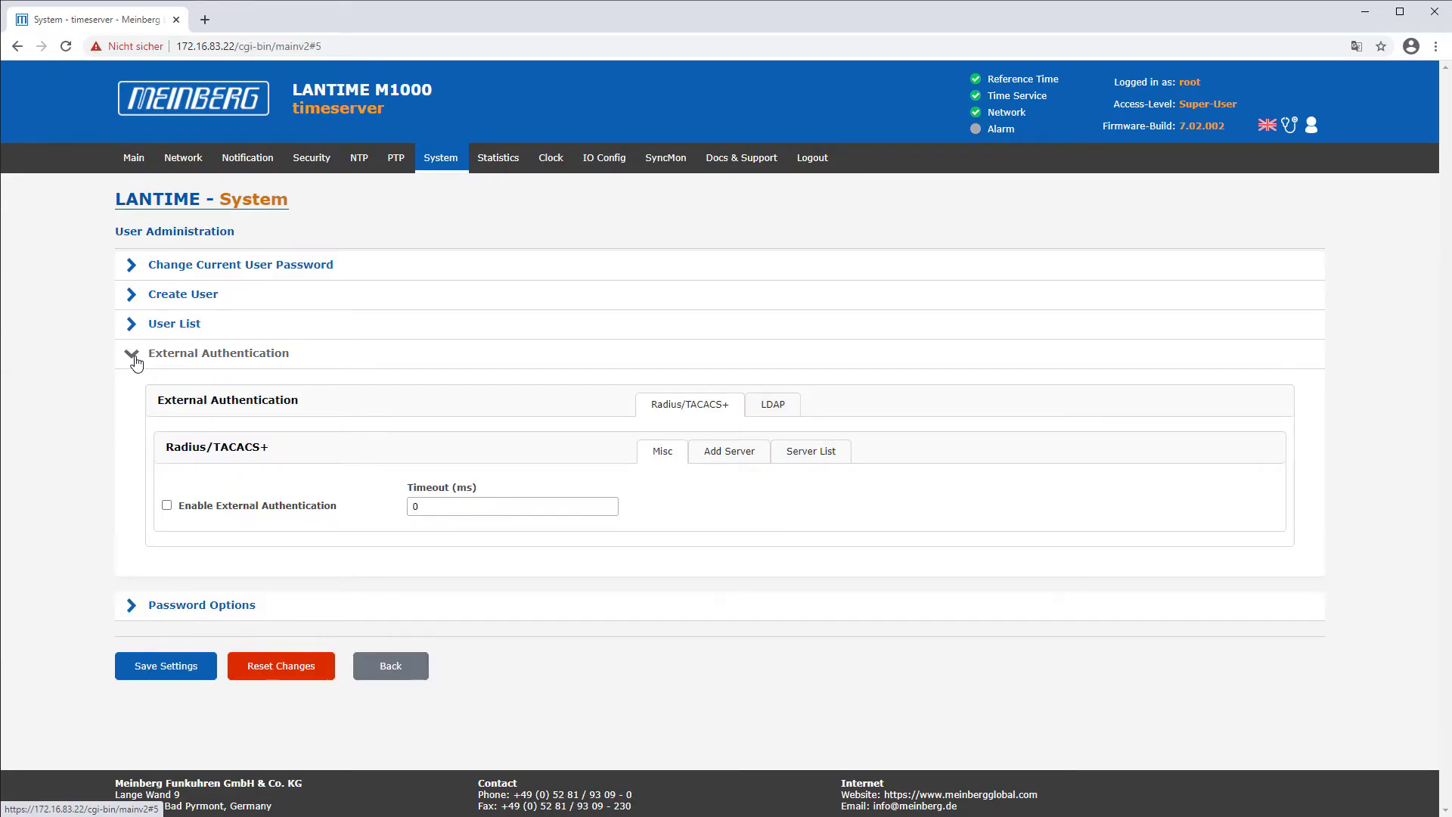
click(775, 402)
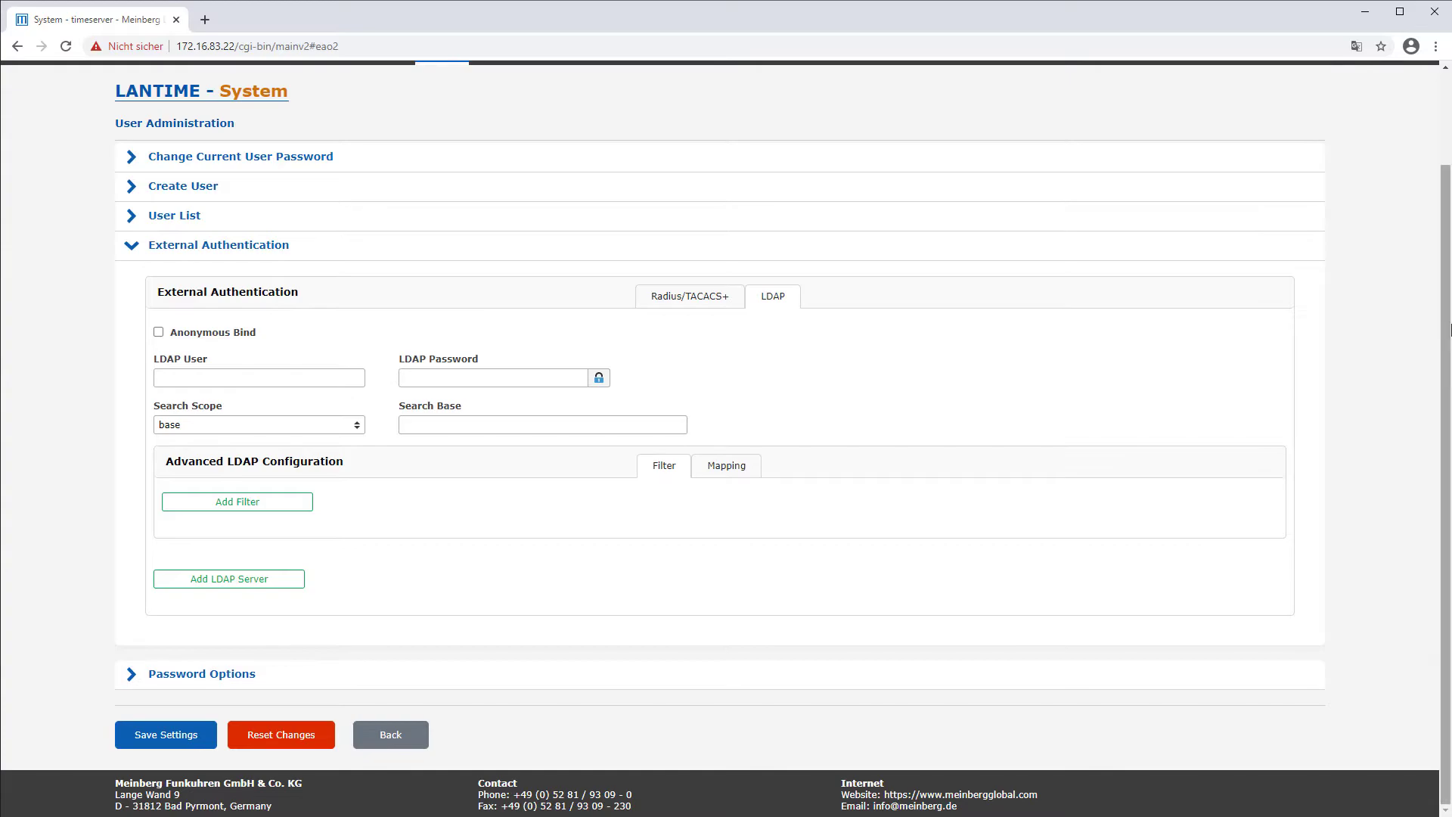
scroll(871, 301, up, 2)
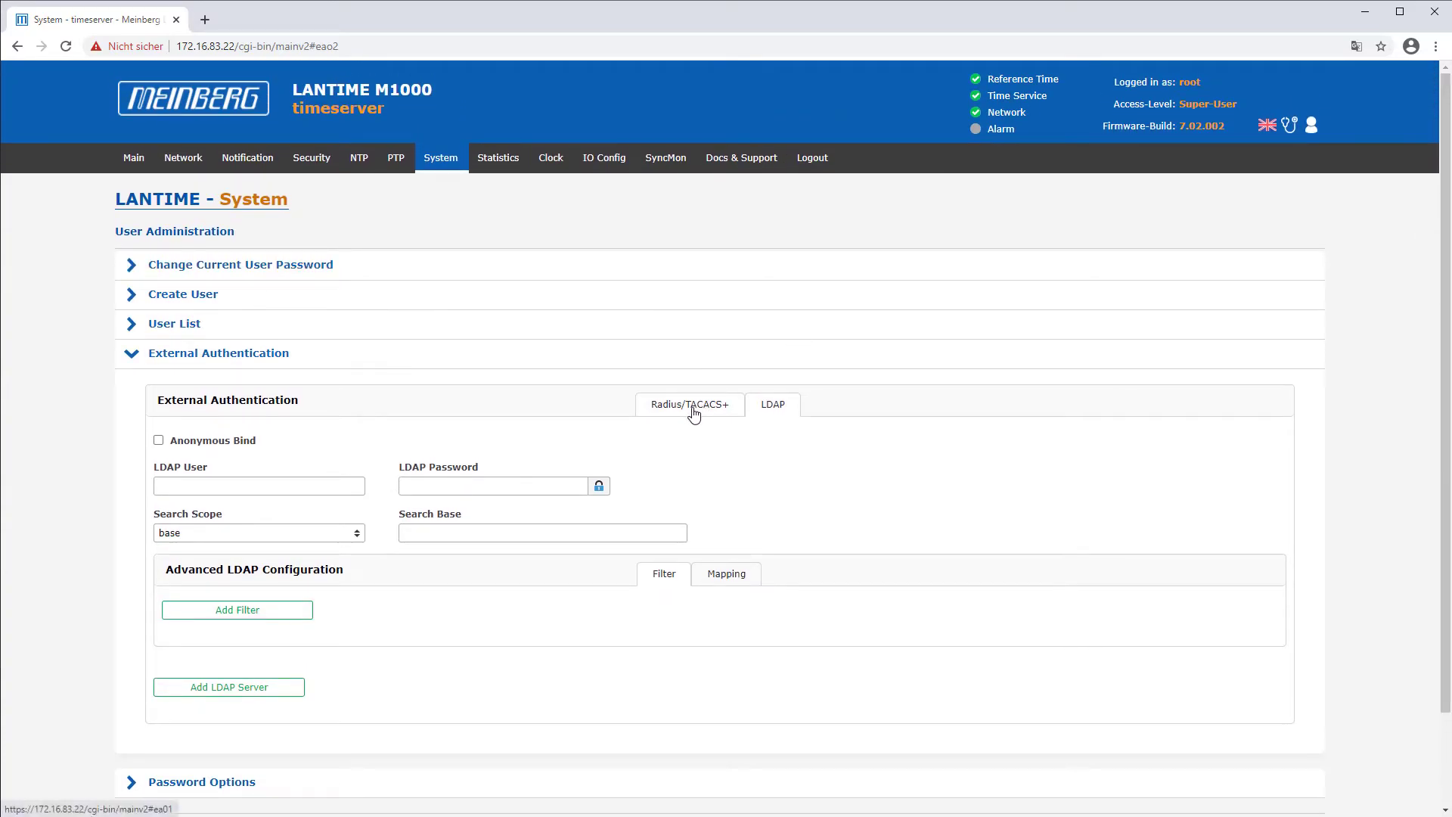
click(693, 406)
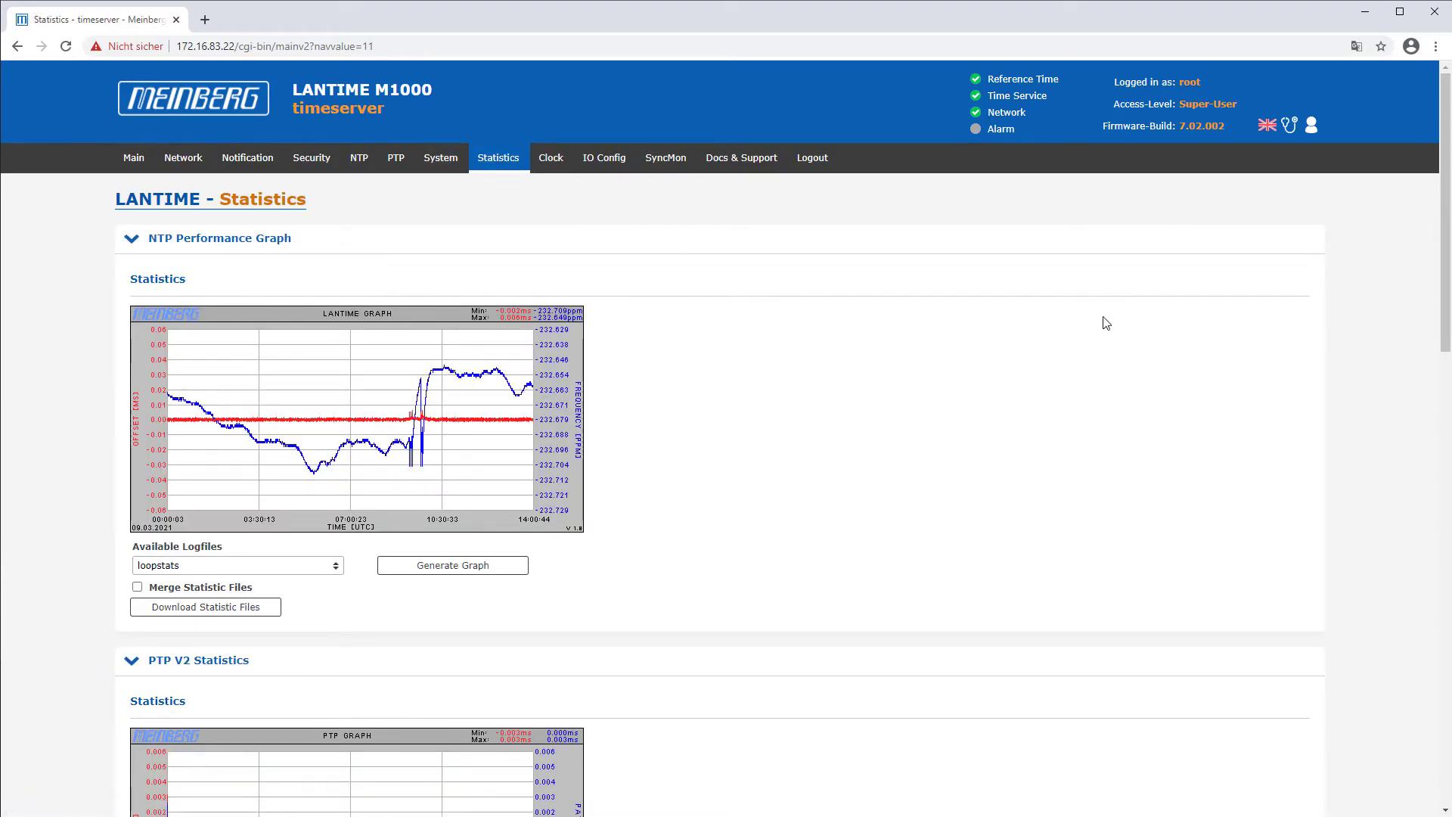
Scroll the Statistics page to view the NTP performance and PTP V2 graphs
mouse_move(1445, 171)
mouse_down()
mouse_move(1445, 361)
mouse_move(1445, 165)
mouse_up()
Open the Clock page and view the MRS-Settings, IRIG, Serial Ports and Enable Outputs tabs
click(552, 158)
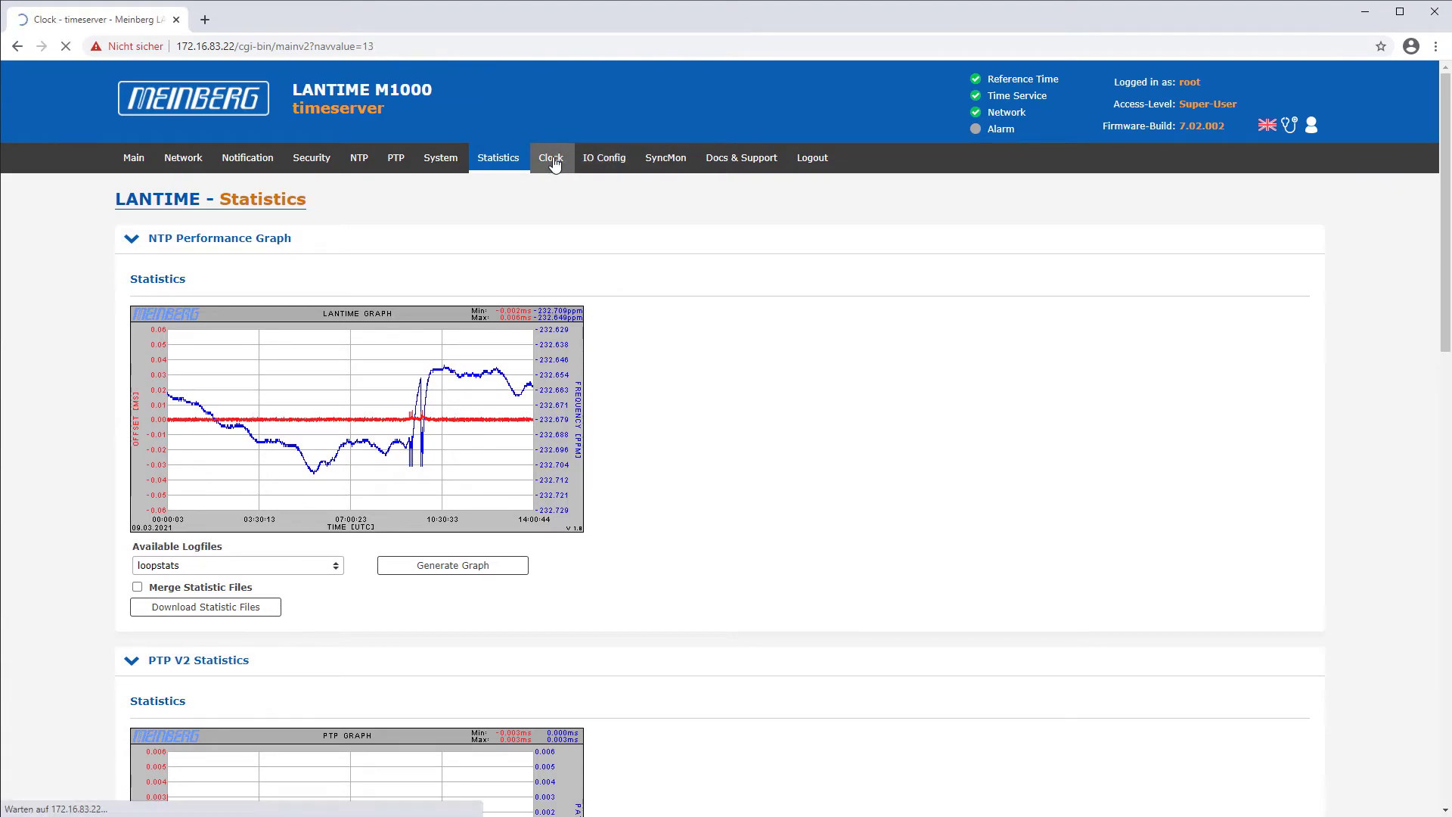
click(764, 292)
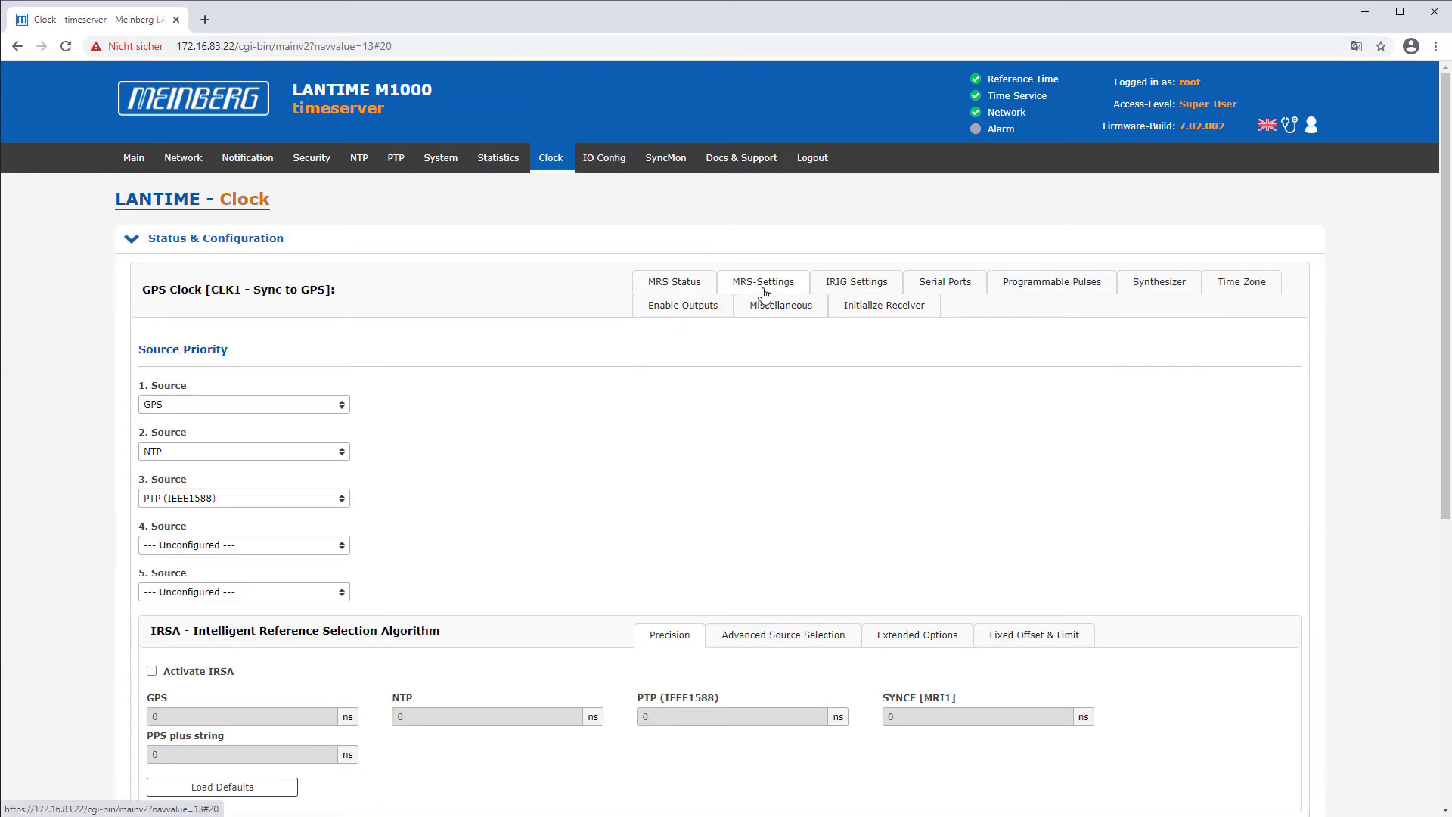
click(852, 291)
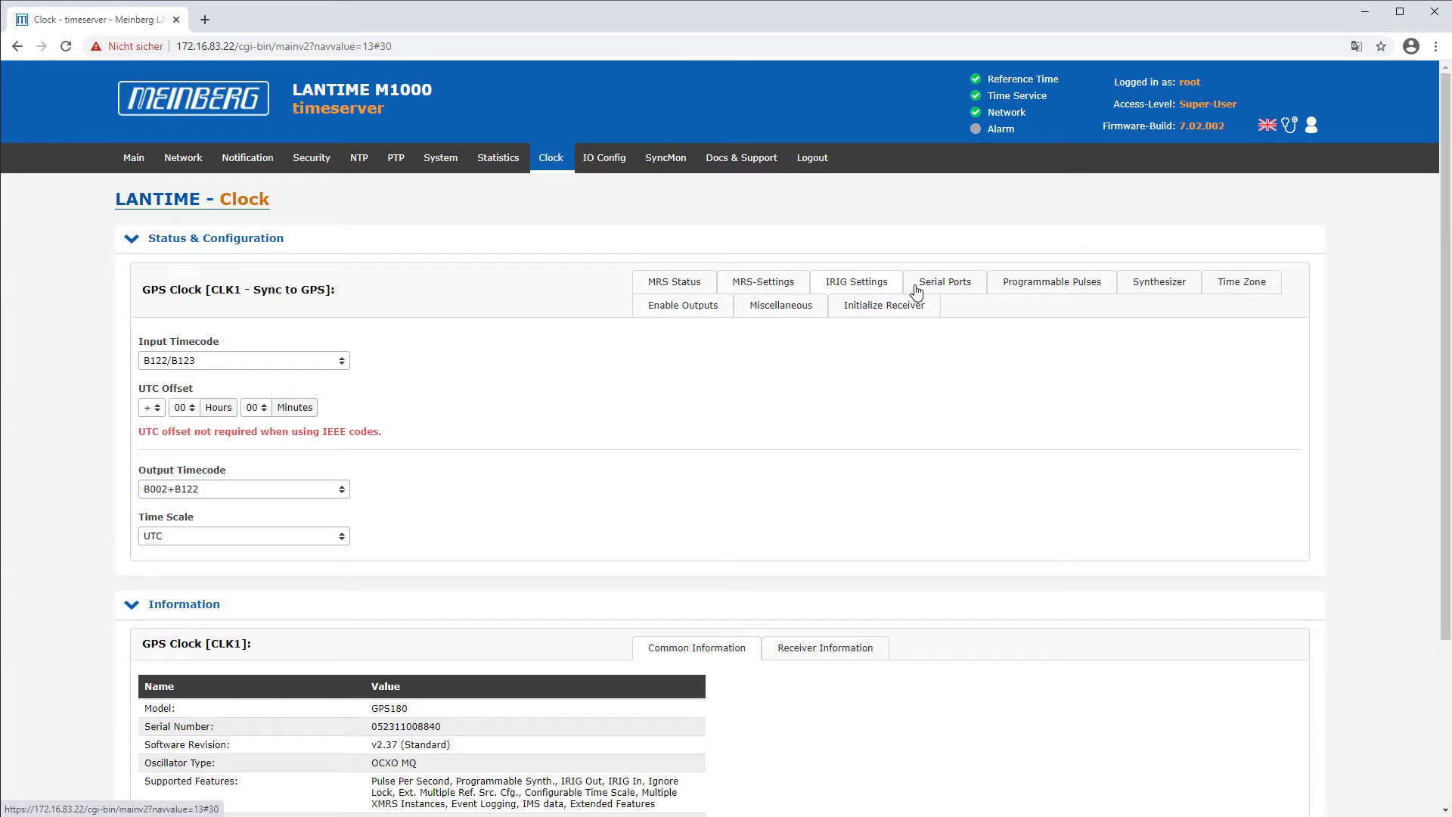
click(938, 292)
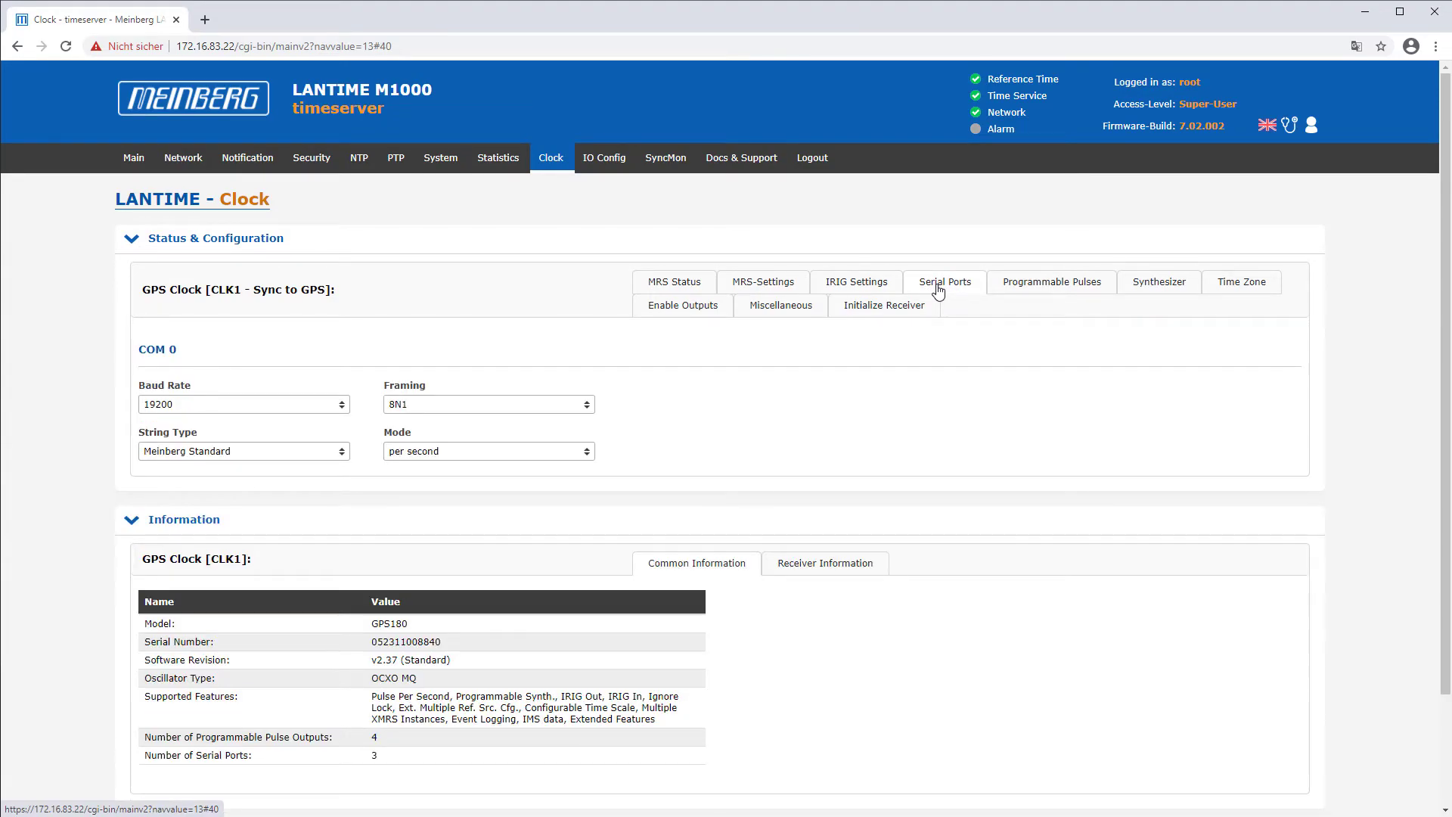
click(703, 313)
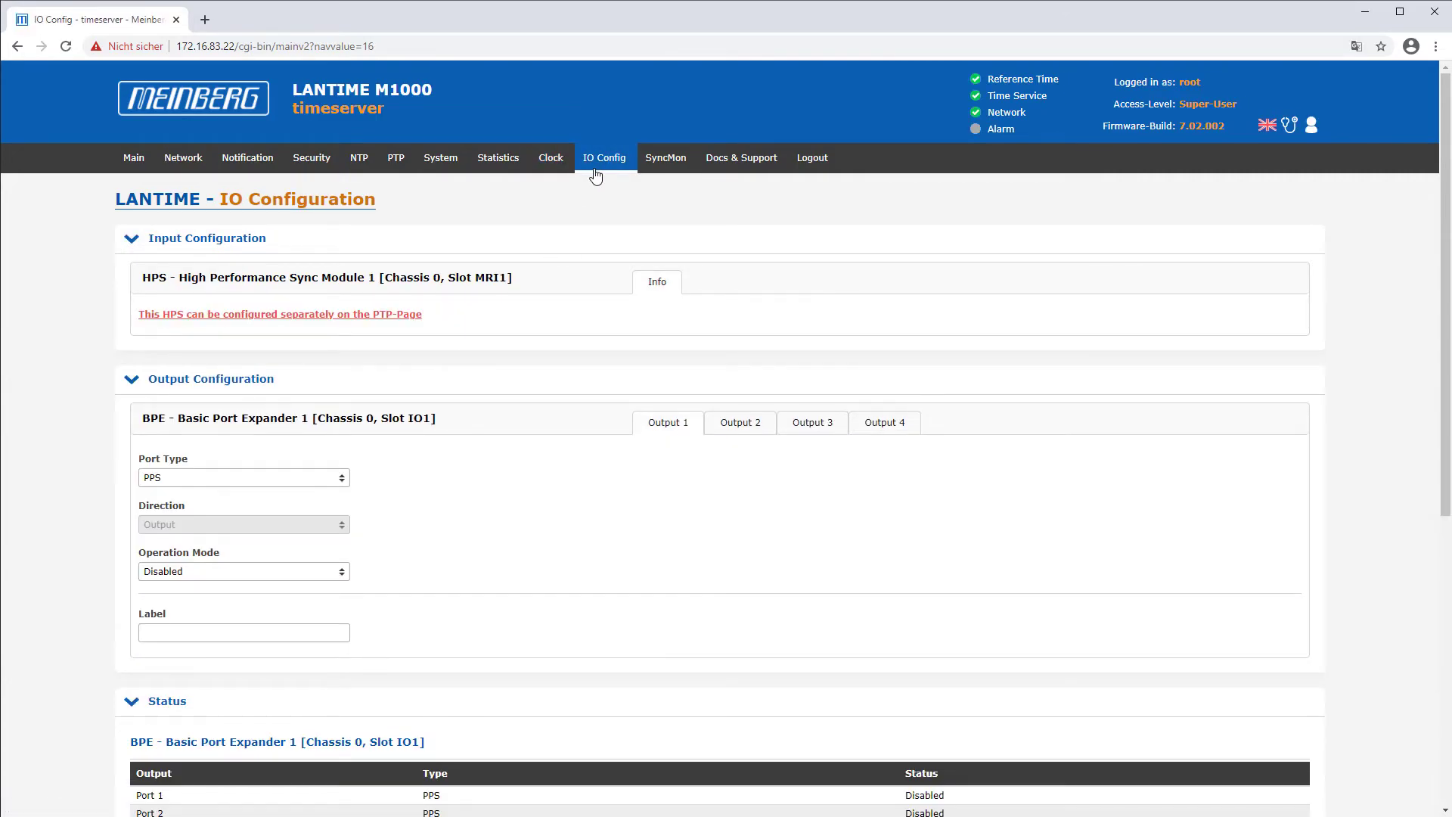
View the port expander's Output 2, 3 and 4 settings and scroll to the port status
click(754, 437)
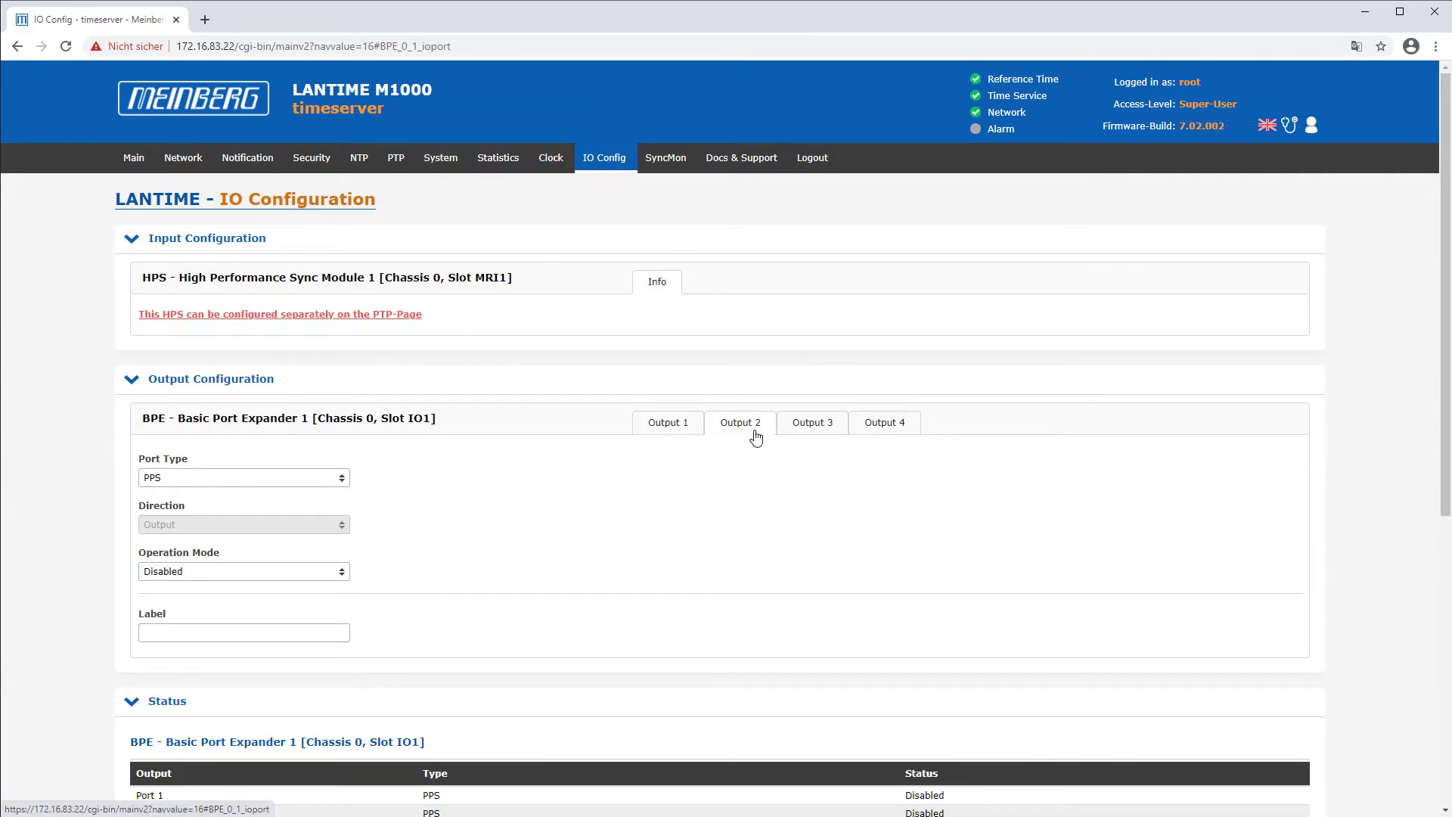
click(811, 433)
click(873, 429)
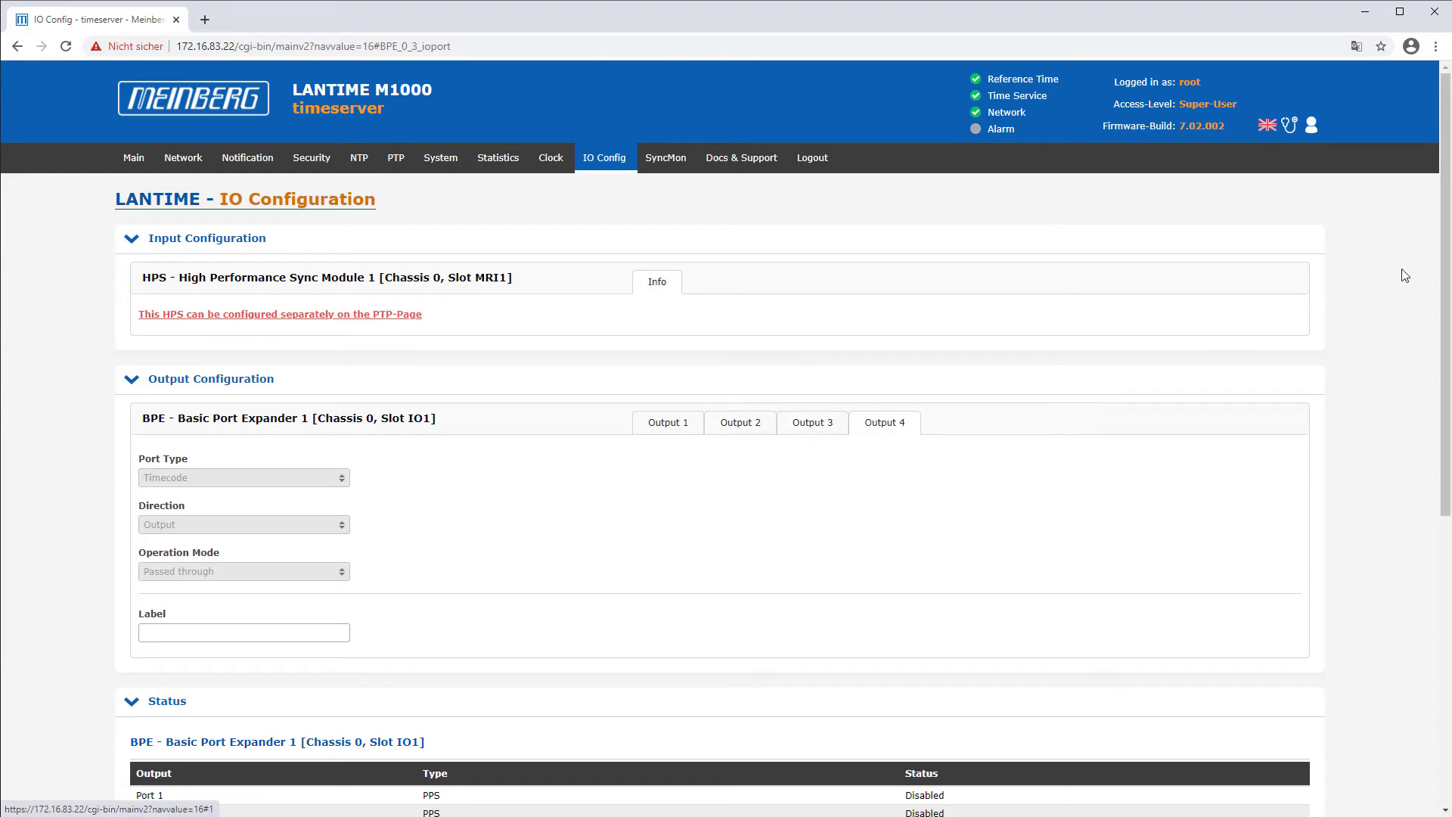
scroll(1444, 288, down, 3)
scroll(784, 439, down, 3)
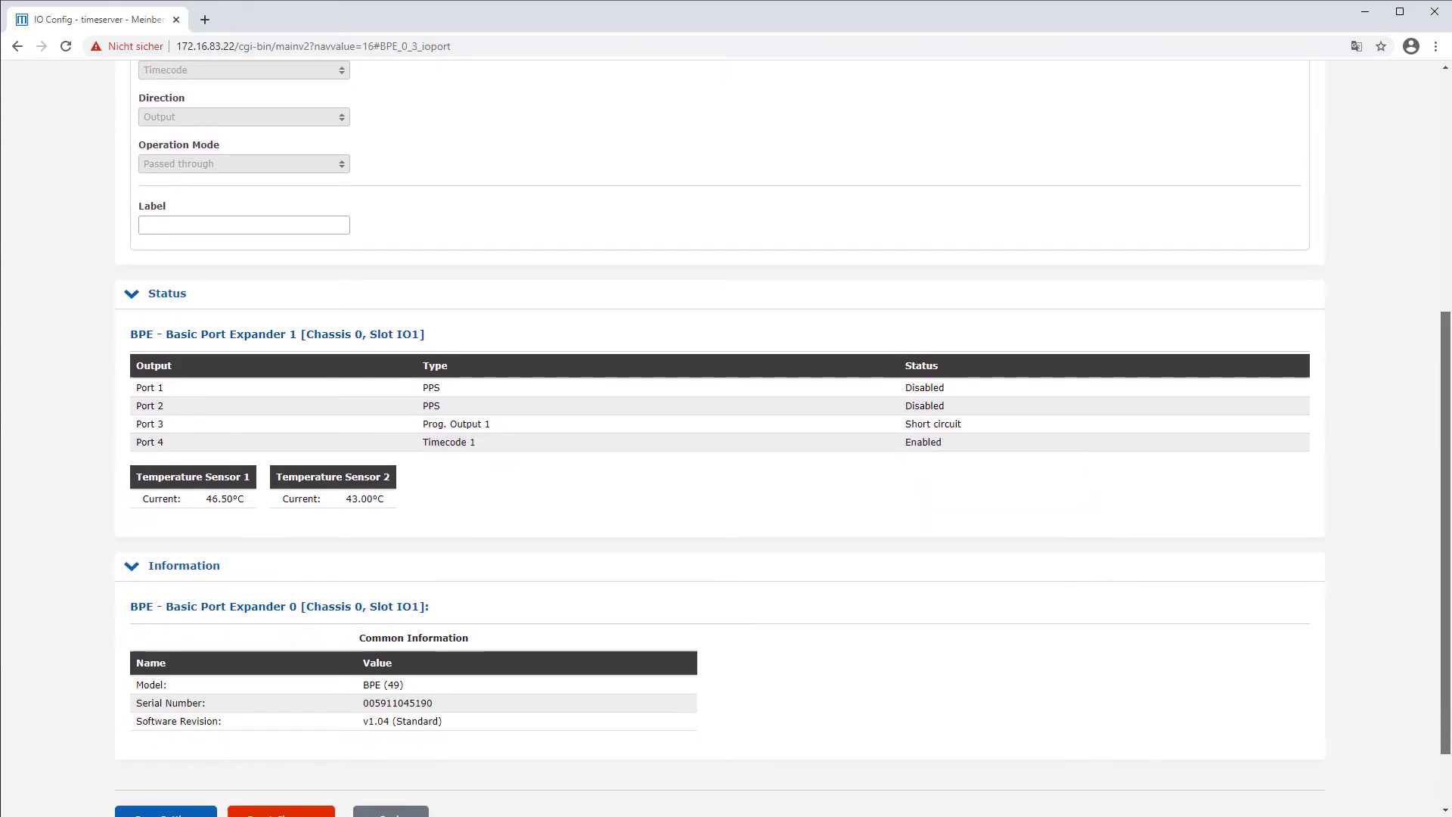
scroll(783, 439, up, 2)
scroll(726, 439, up, 4)
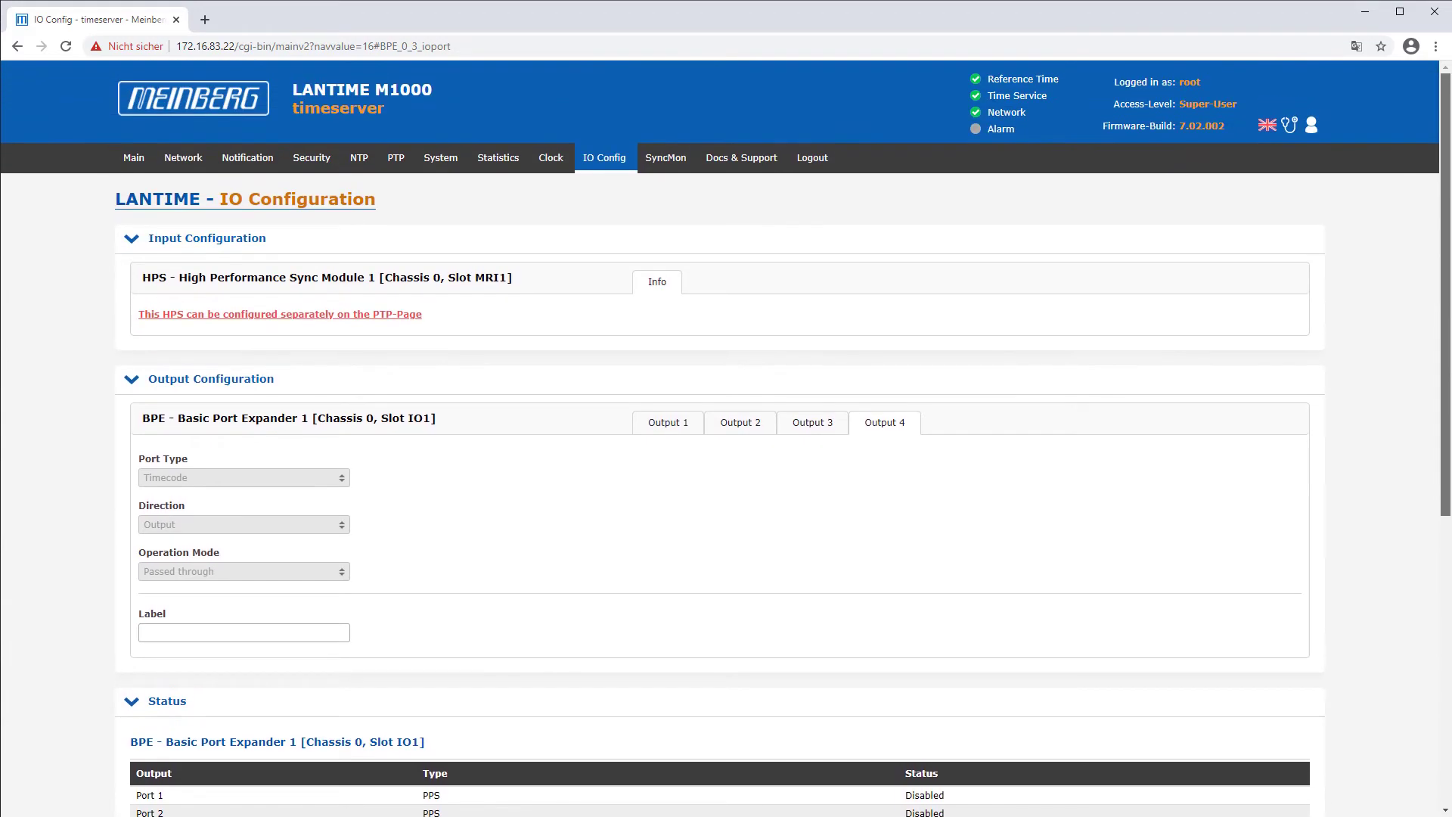
On the SyncMon page, expand System Monitoring to review internal, MRS, refclock and slot temperature tables
click(665, 160)
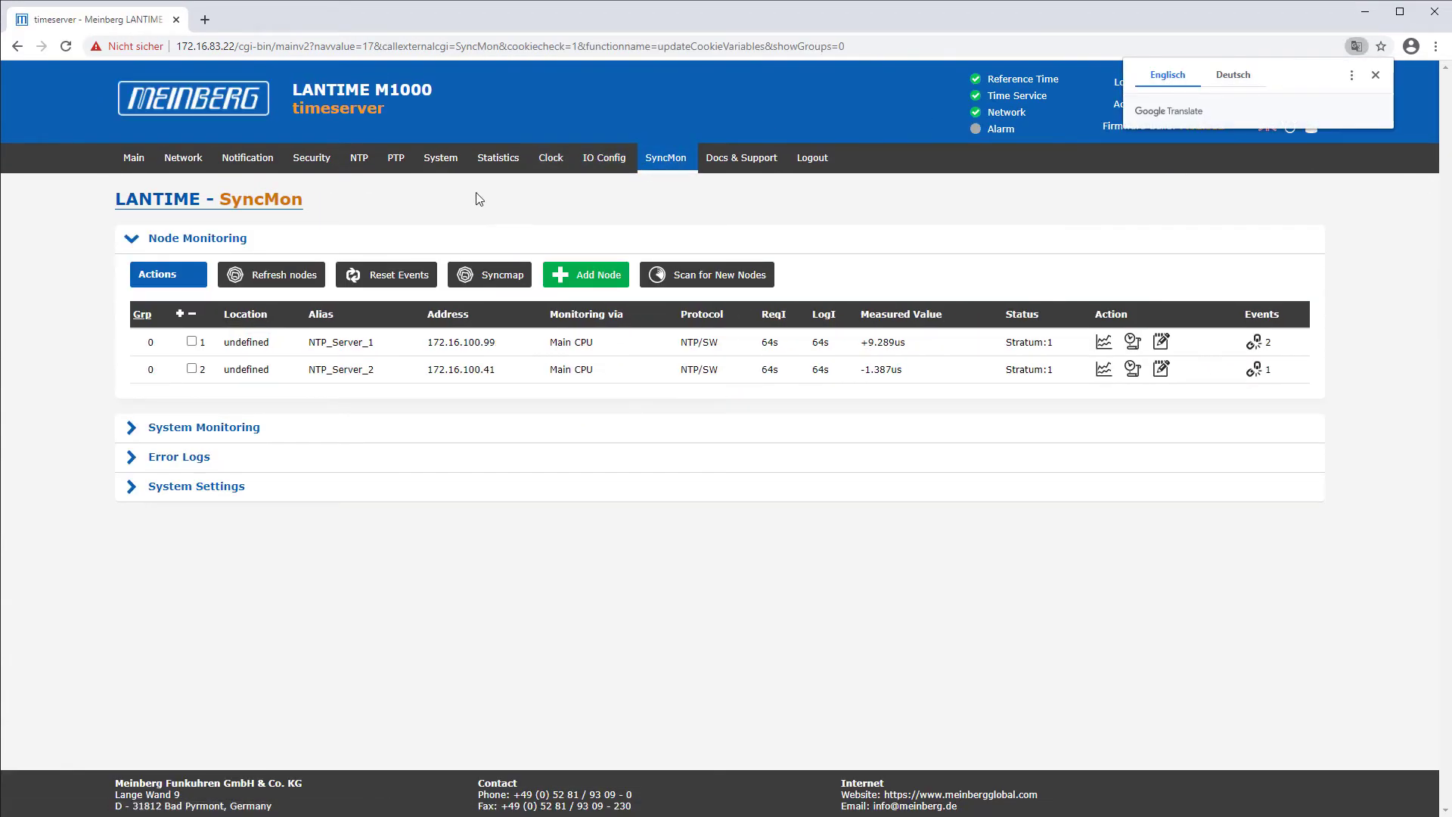
click(127, 436)
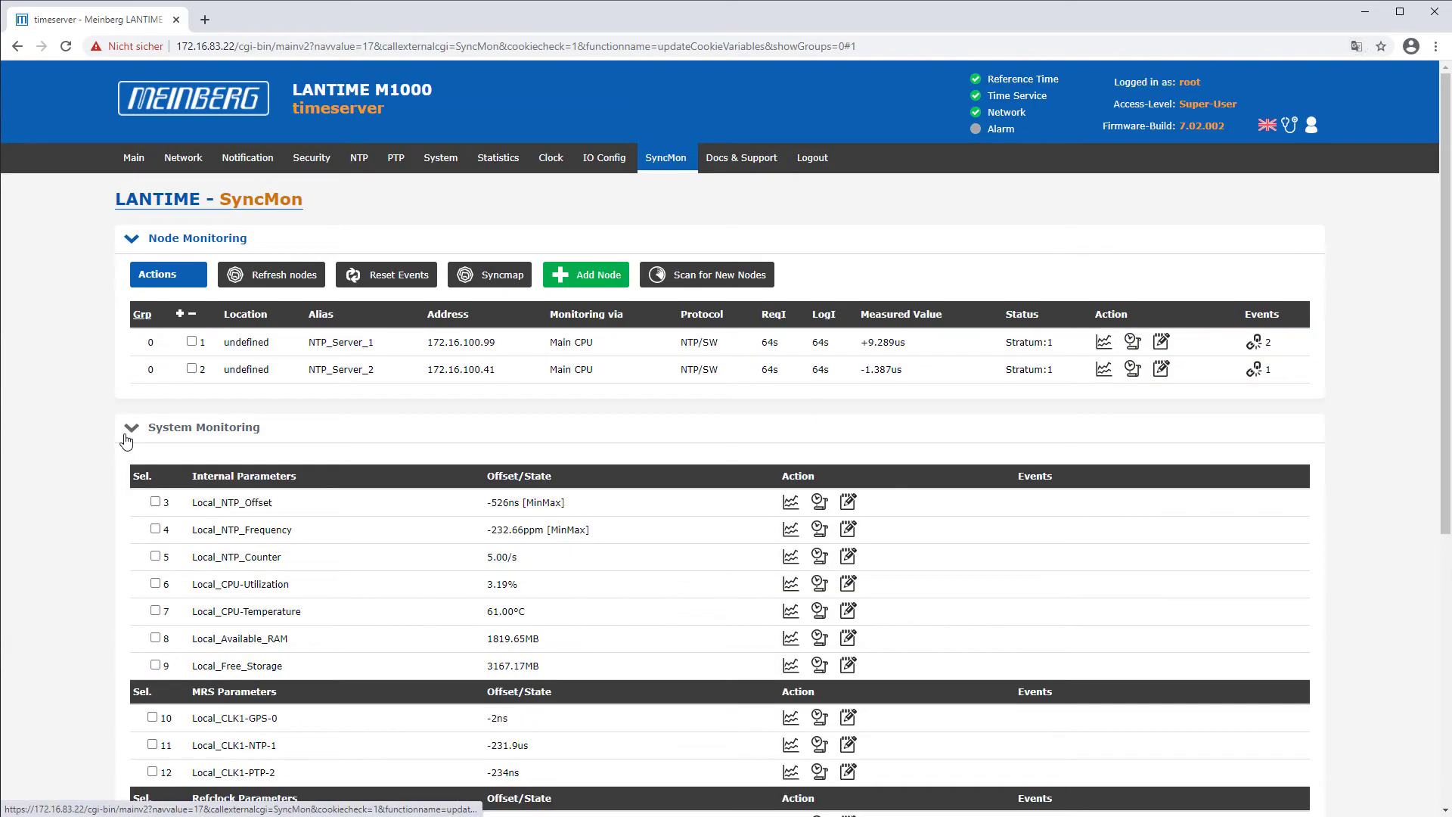
scroll(957, 429, down, 3)
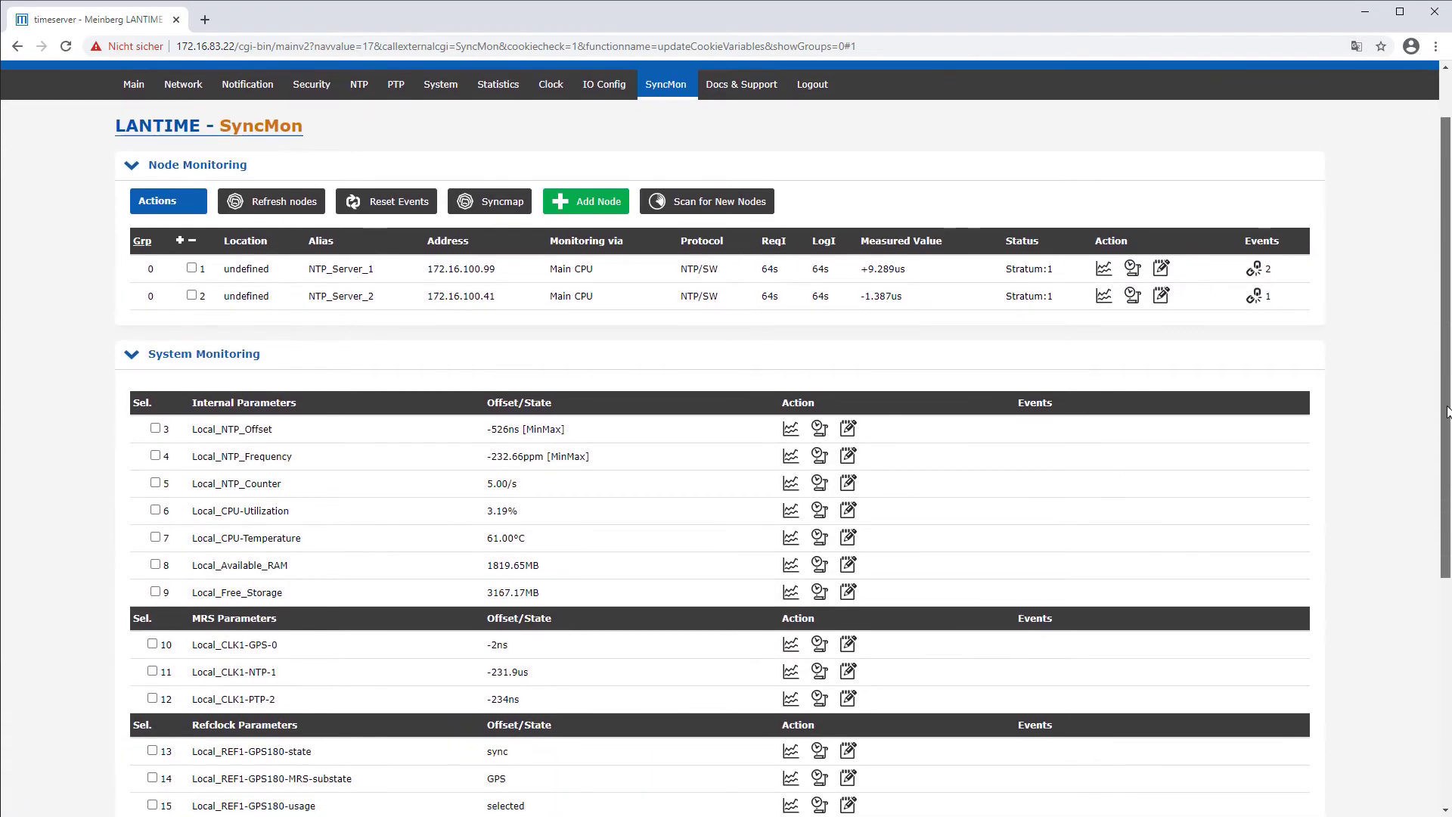
scroll(726, 439, down, 2)
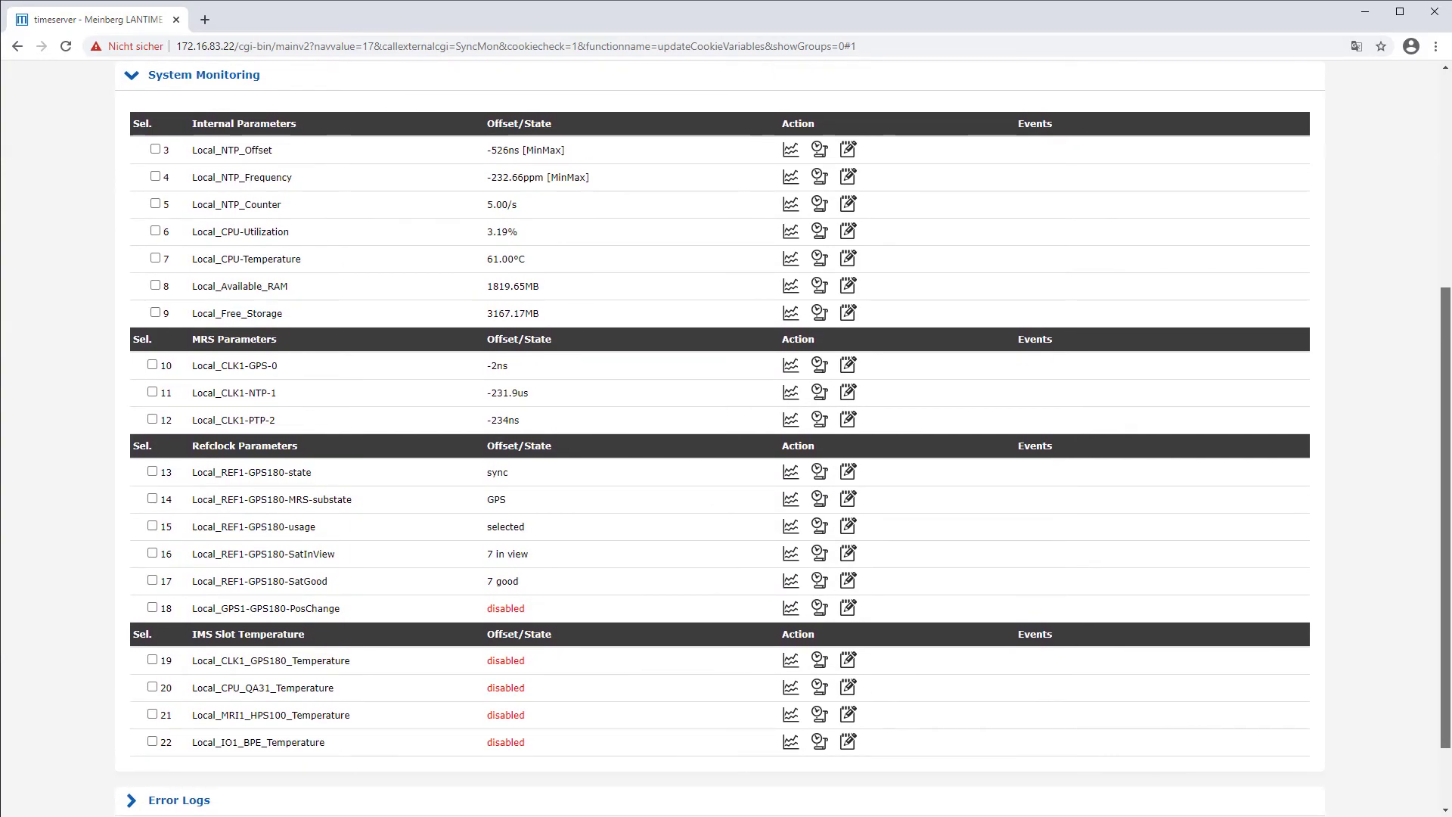
scroll(726, 438, up, 4)
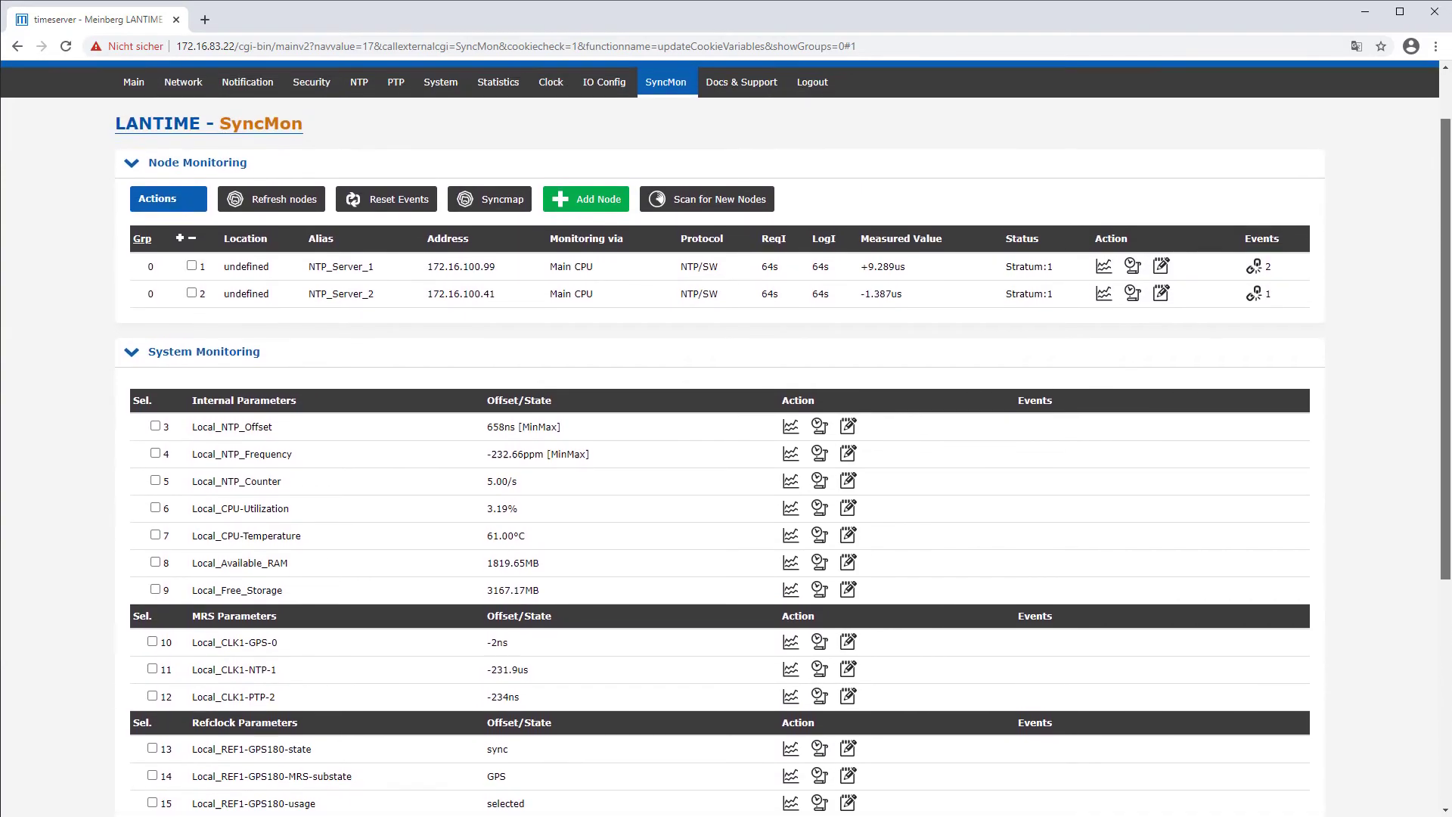
scroll(726, 439, up, 1)
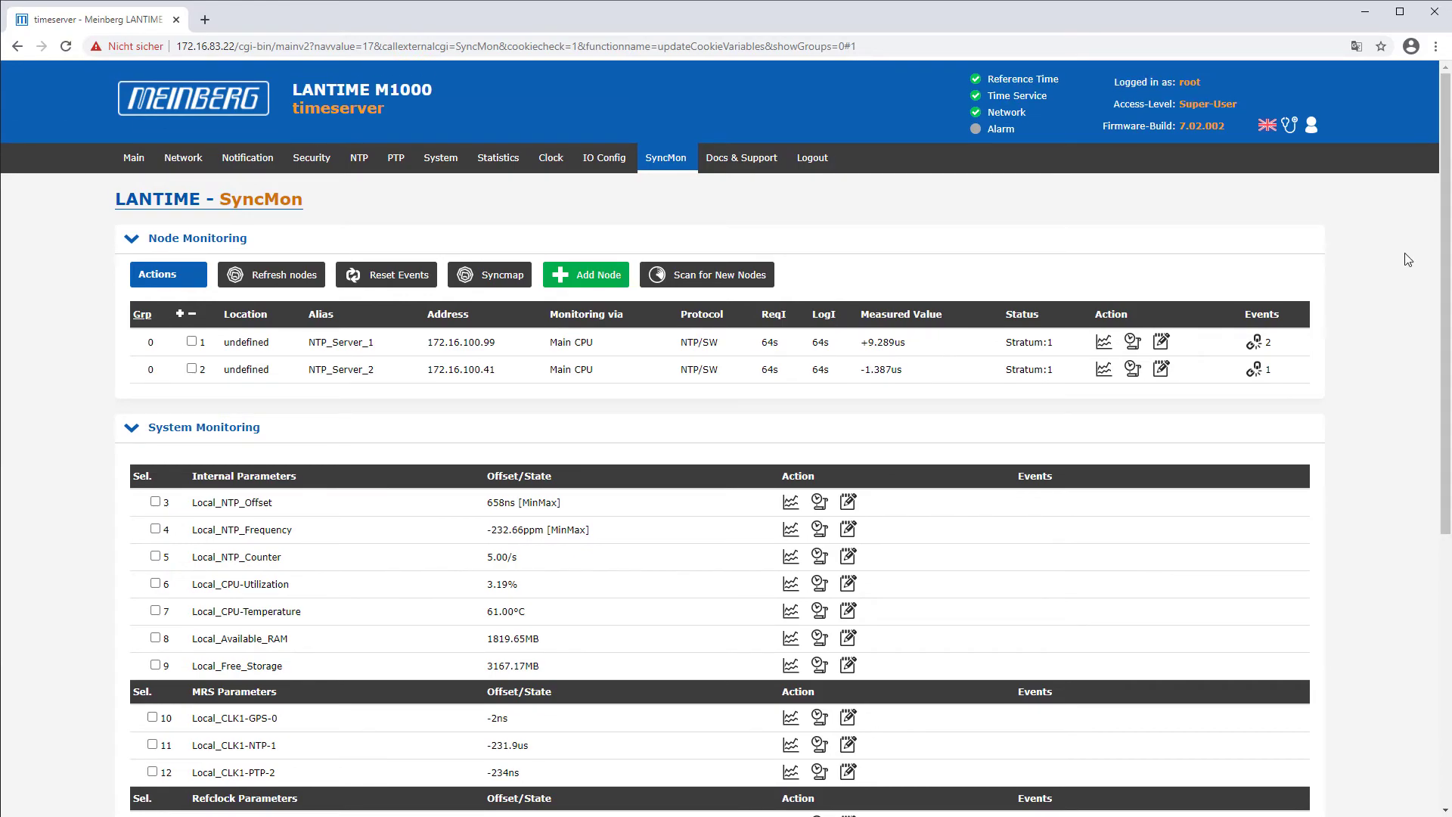
End the LANTIME web session to reach the Web Logout Successful page
click(827, 173)
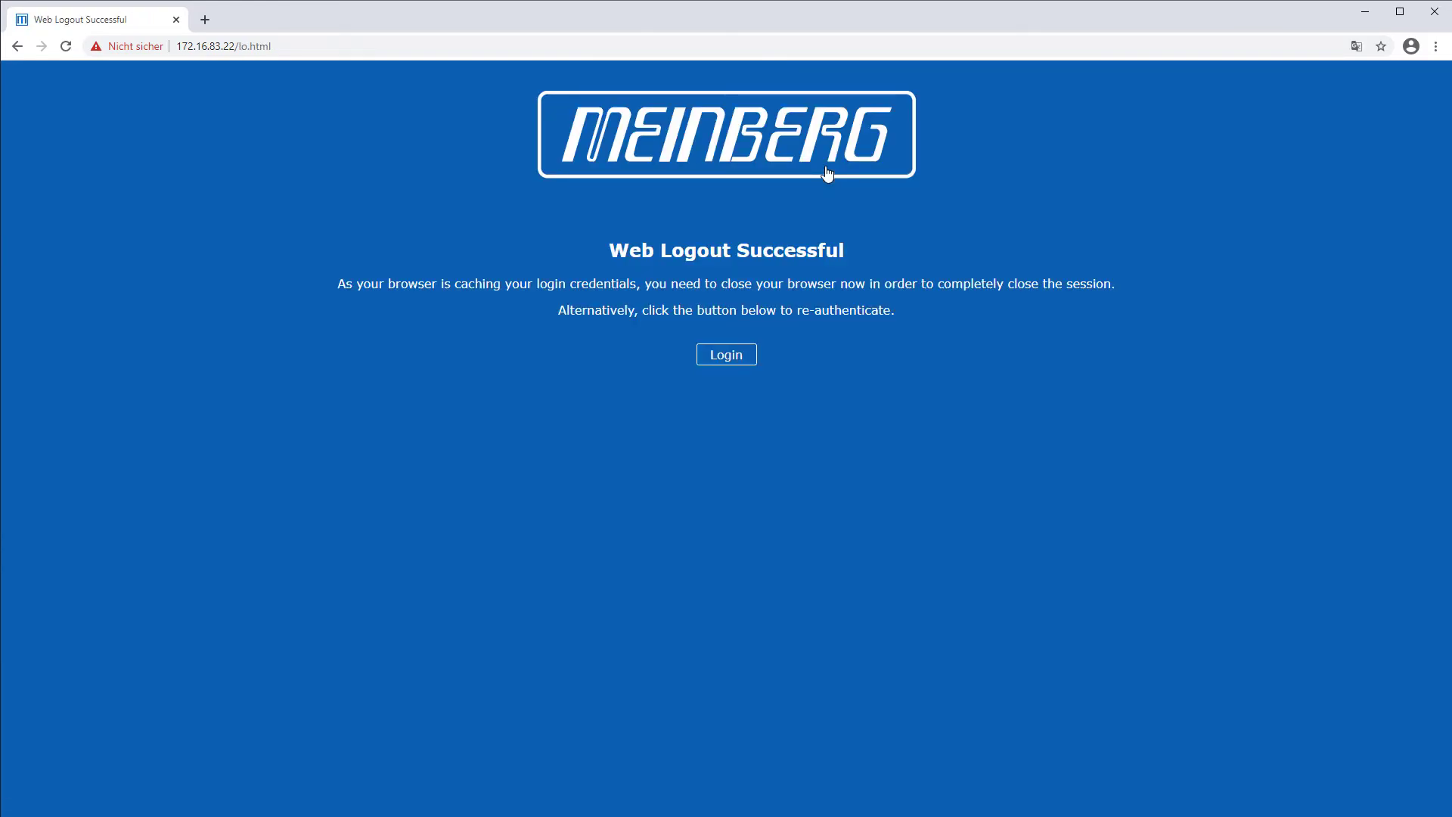